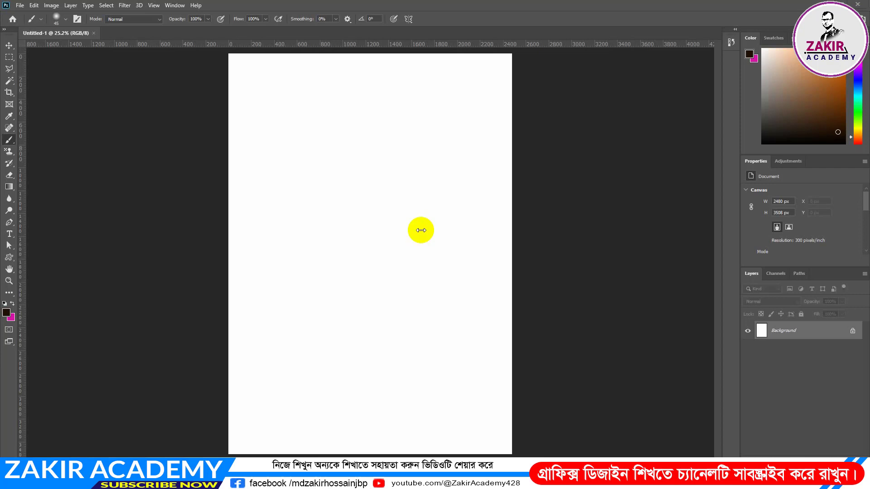
Open the General preferences and switch to the Interface preferences page.
scroll(413, 229, "down", 2)
scroll(414, 229, "up", 1)
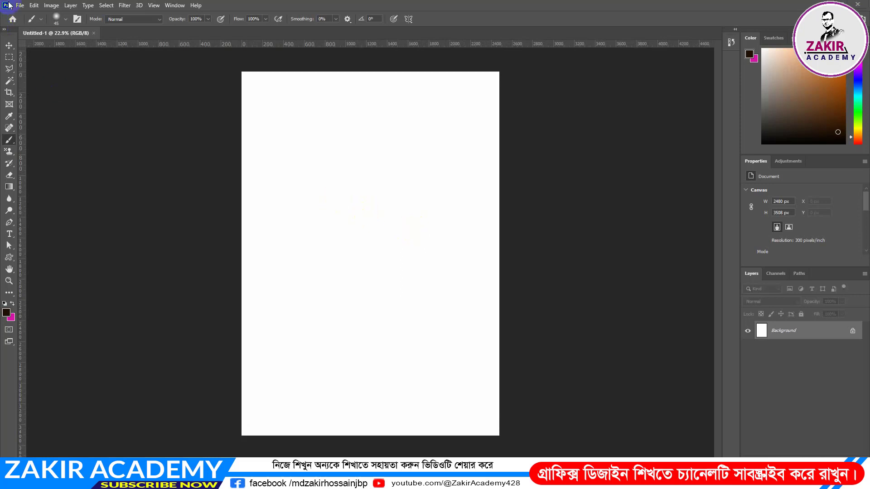
left_click(38, 7)
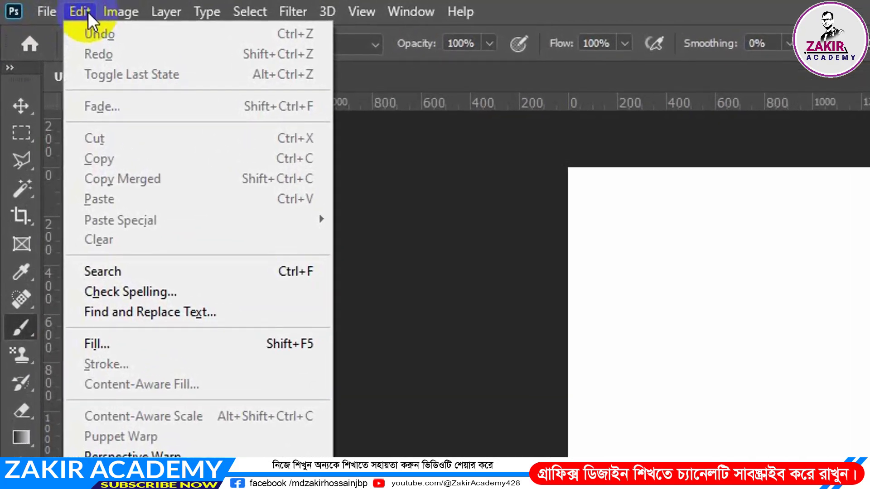
mouse_move(126, 395)
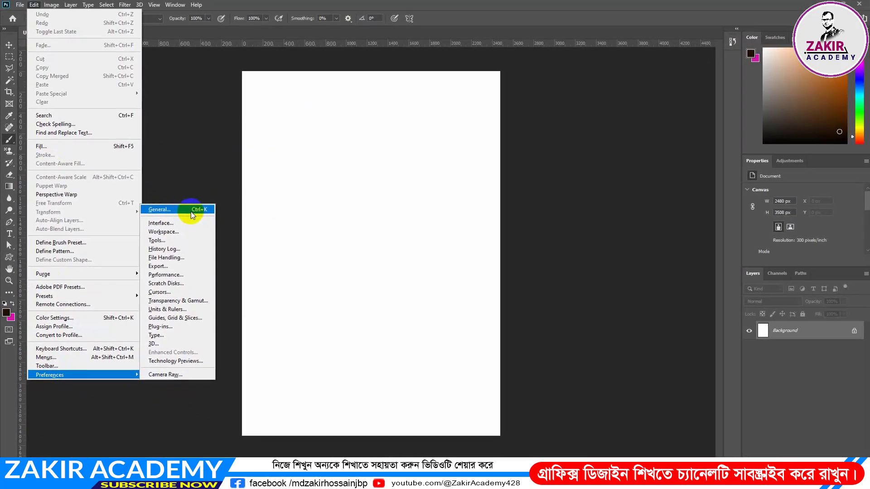
left_click(190, 211)
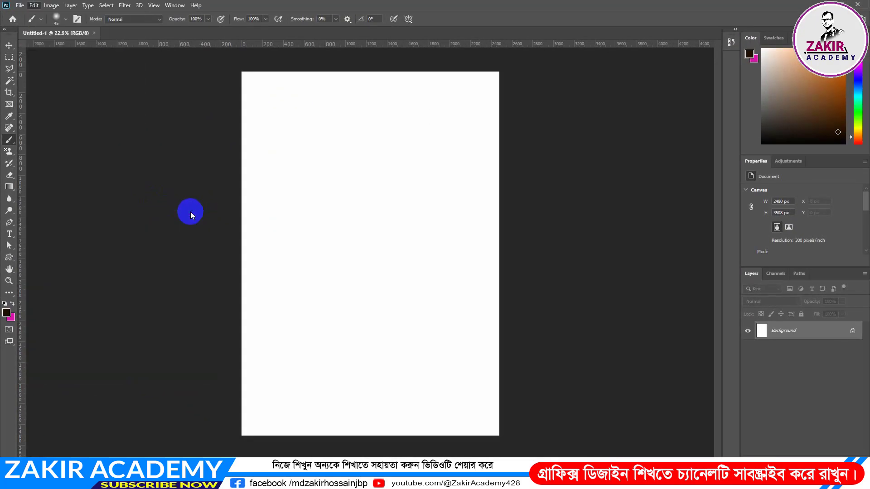
left_click_drag(420, 110, 404, 124)
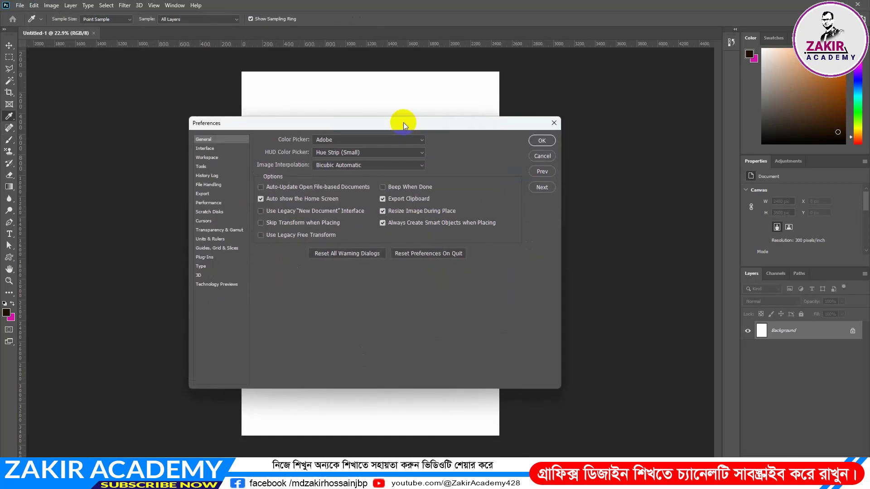
mouse_move(387, 121)
left_mouse_down()
mouse_move(360, 127)
mouse_move(386, 125)
left_mouse_up()
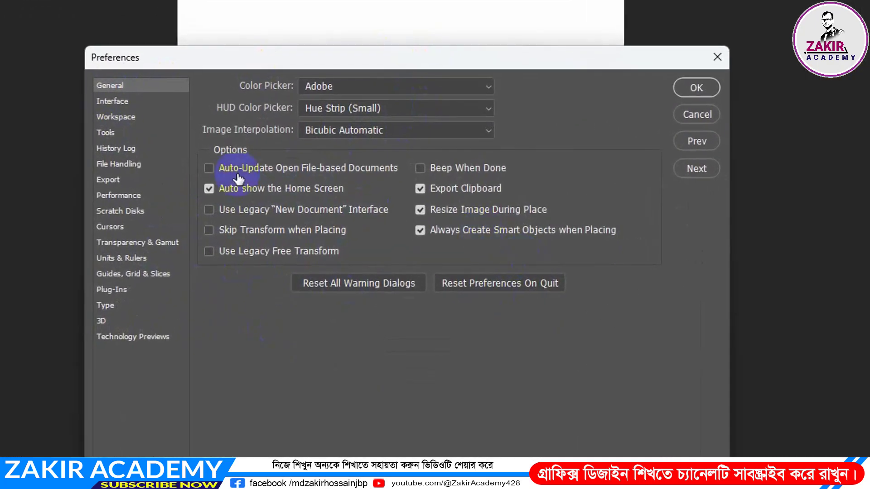
left_click(117, 102)
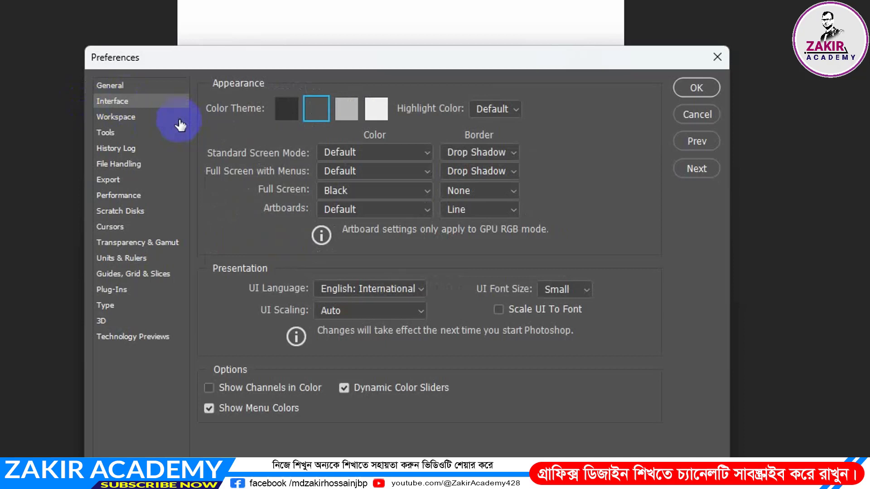
Try all four interface color themes and finish on the second-darkest gray one.
left_click(286, 109)
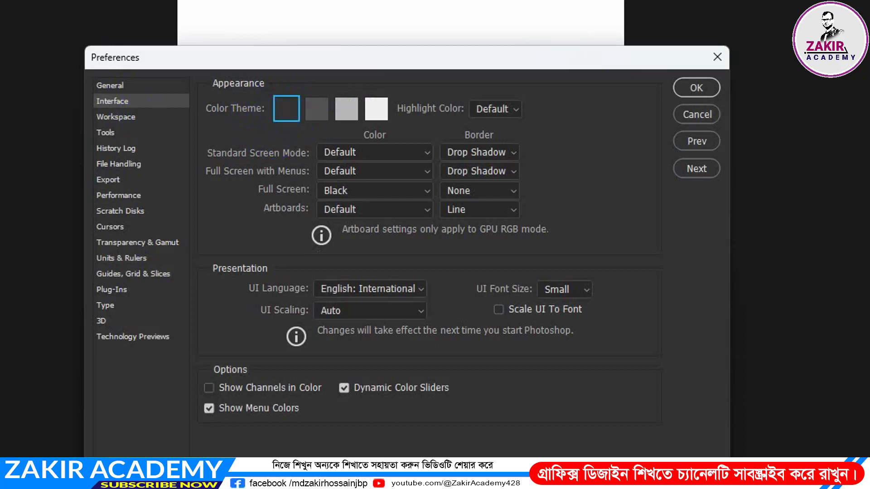
left_click(316, 110)
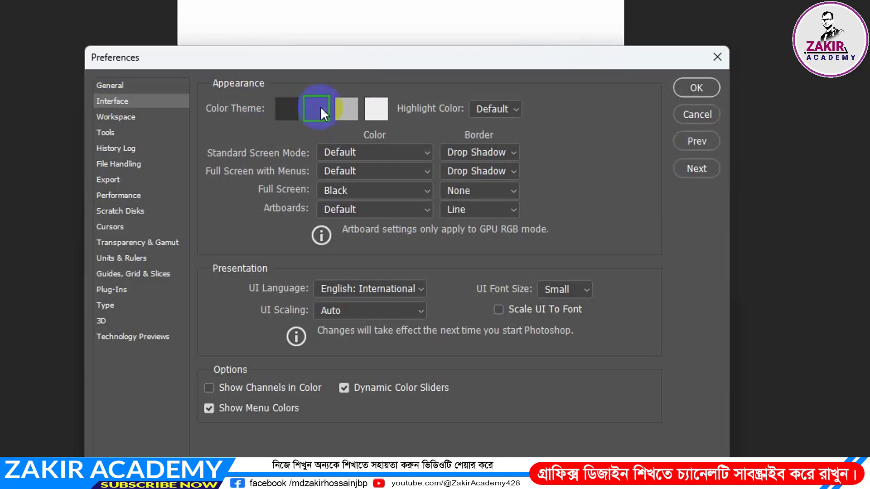
left_click(347, 109)
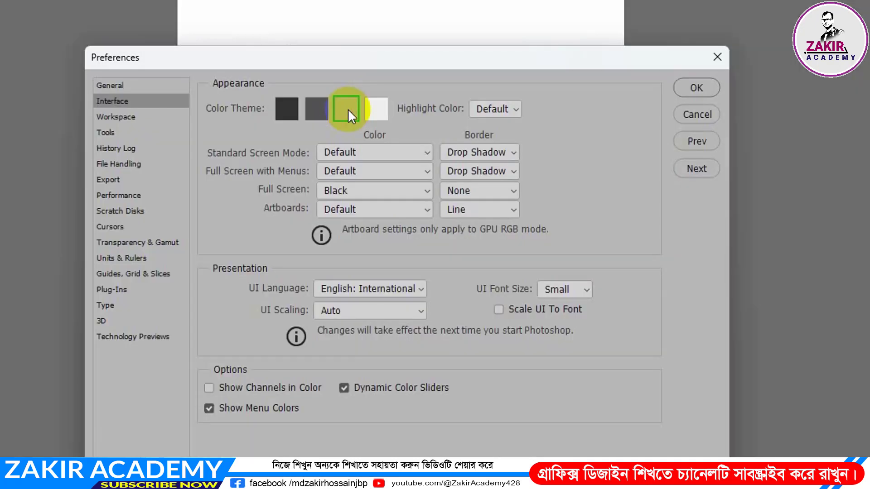
left_click(376, 116)
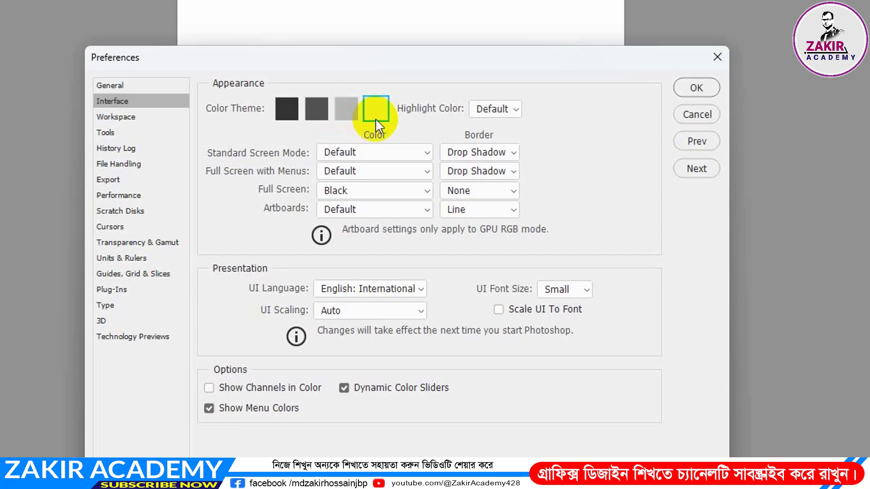
left_click(317, 110)
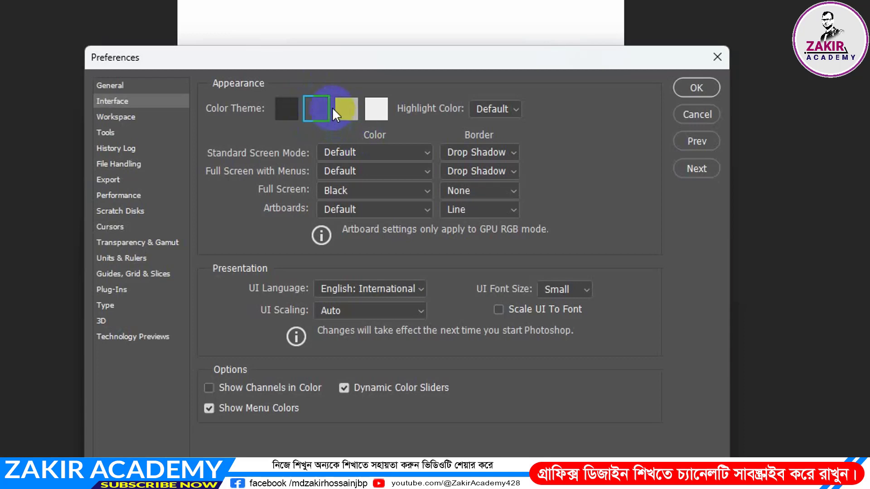
Set the interface highlight color to Blue and check it on the Workspace, Tools, History Log and General pages.
left_click(499, 108)
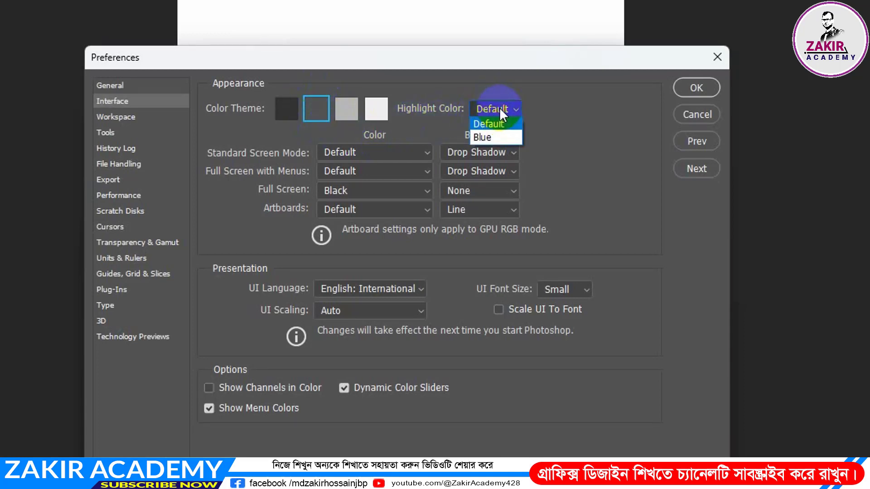
left_click(486, 137)
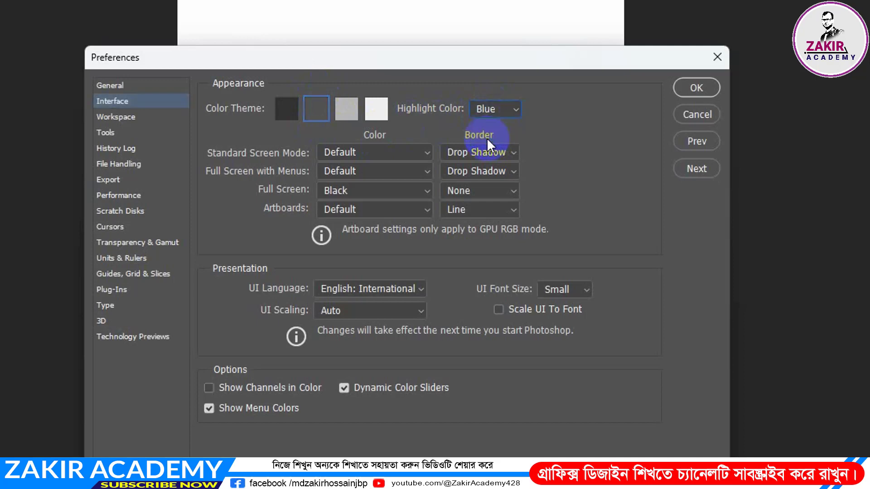
left_click(116, 116)
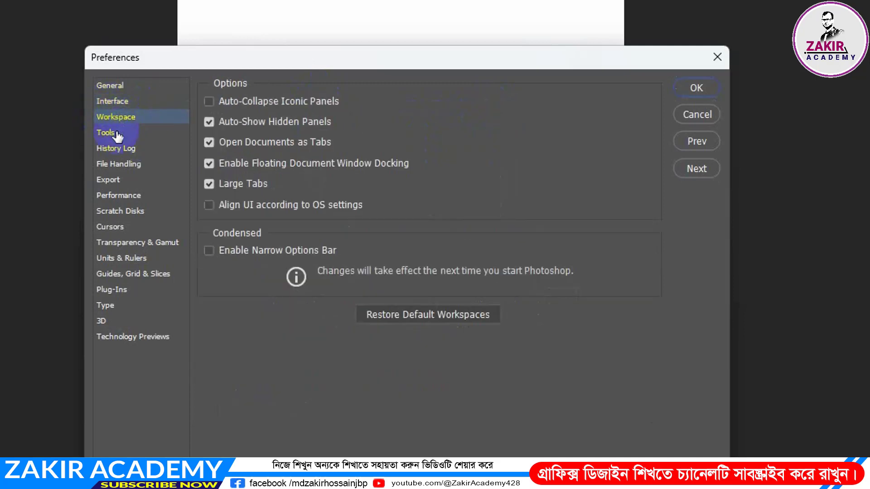
left_click(109, 132)
left_click(114, 148)
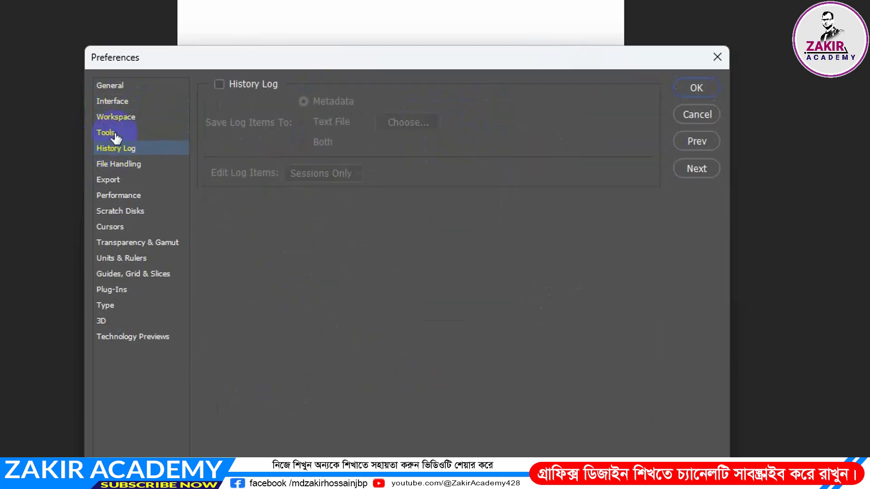
left_click(111, 89)
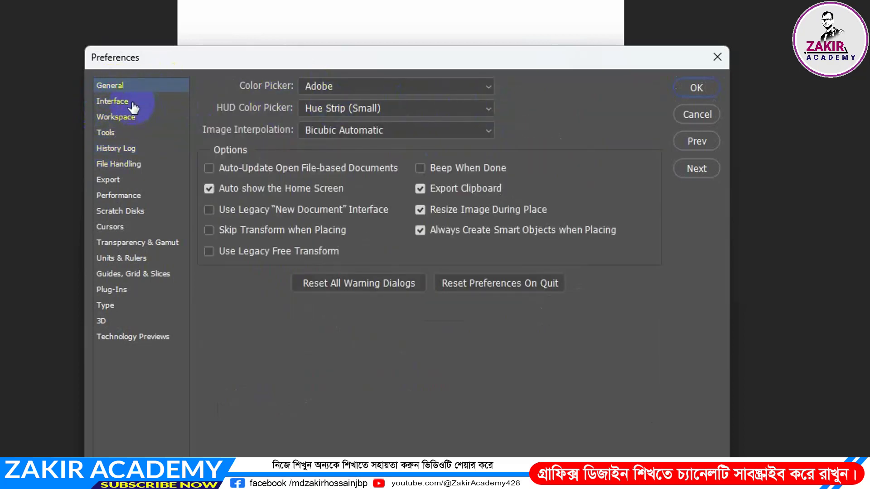
Set the interface highlight color back to Default and check it on the Workspace and Tools pages.
left_click(131, 103)
left_click(497, 108)
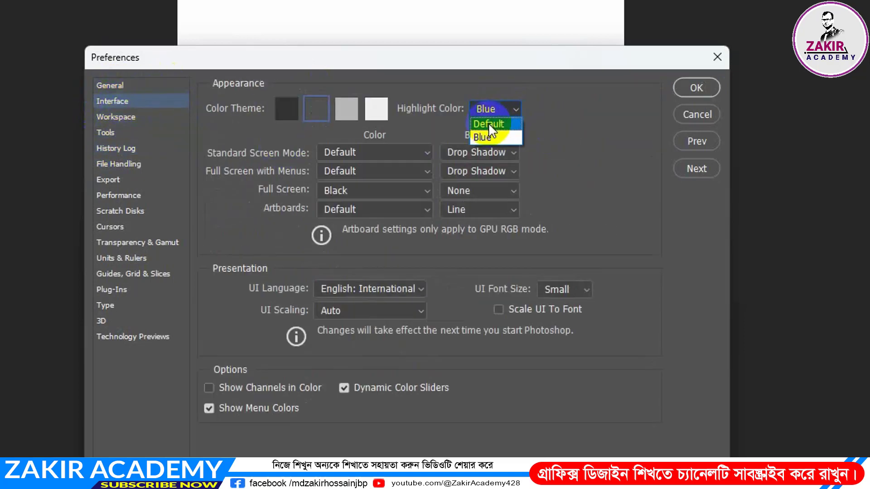
left_click(488, 123)
left_click(136, 117)
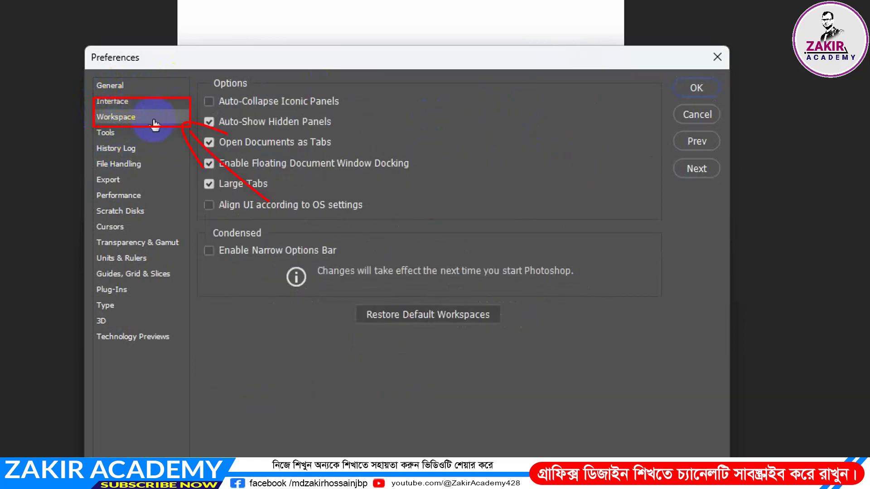
left_click(110, 134)
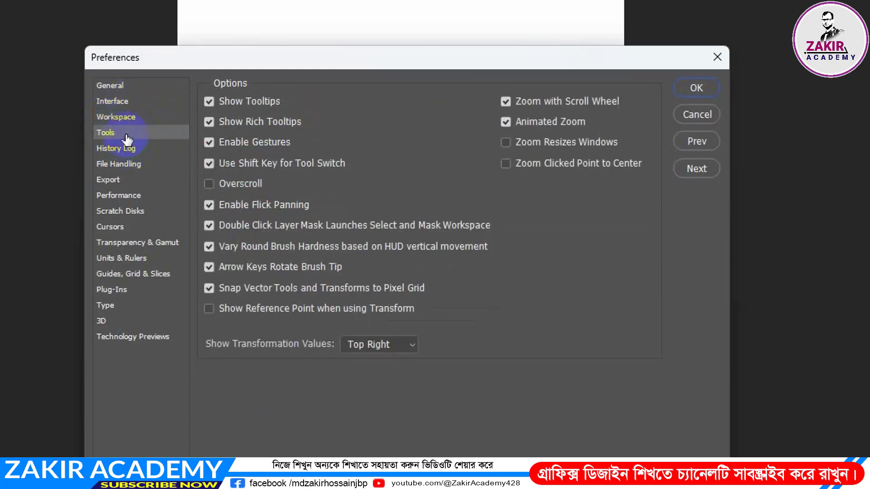
Switch the interface highlight color to Blue again and check it on the Workspace through File Handling pages.
left_click(128, 102)
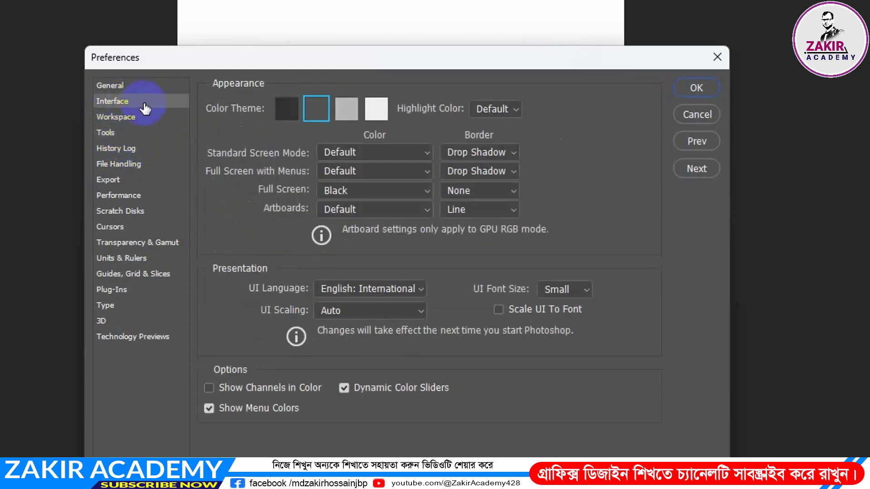
left_click(489, 108)
left_click(491, 135)
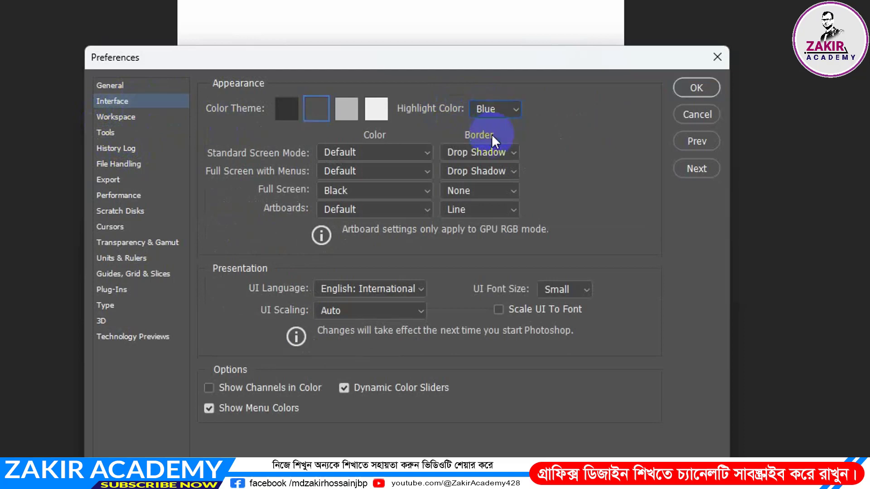
left_click(135, 117)
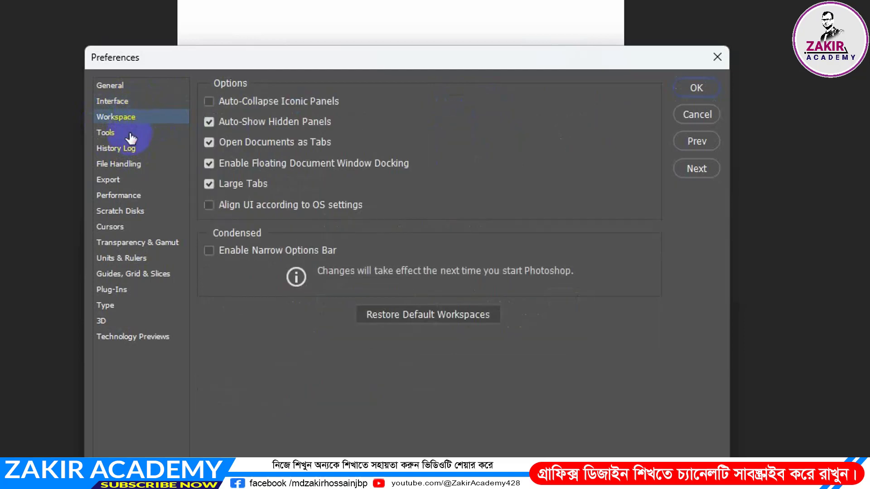
left_click(129, 132)
left_click(126, 149)
left_click(130, 164)
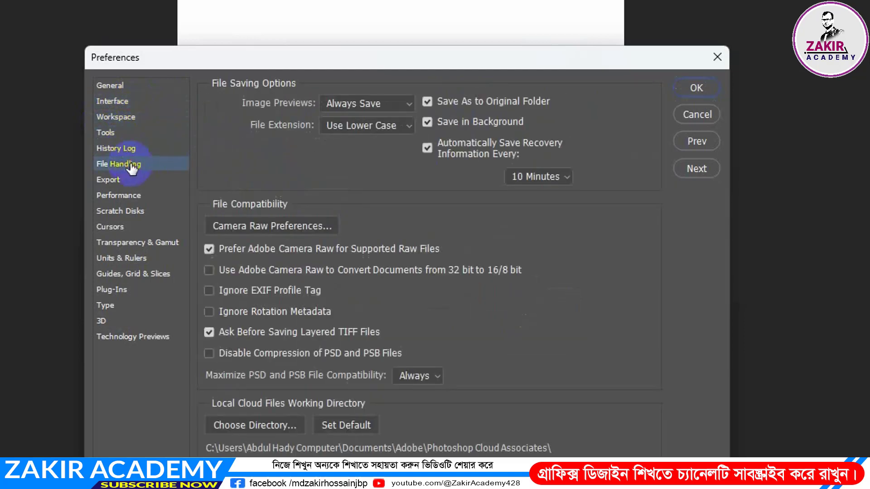
Restore the Default highlight color in the Interface preferences.
left_click(138, 101)
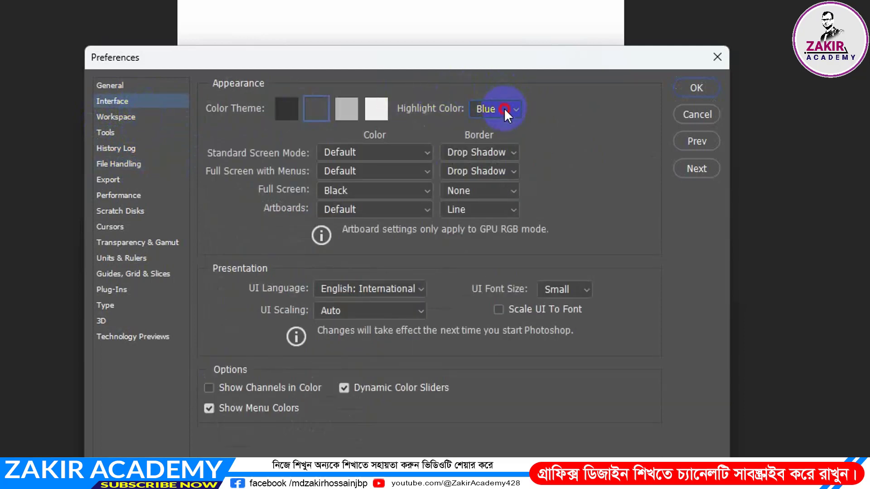
left_click(506, 109)
left_click(502, 124)
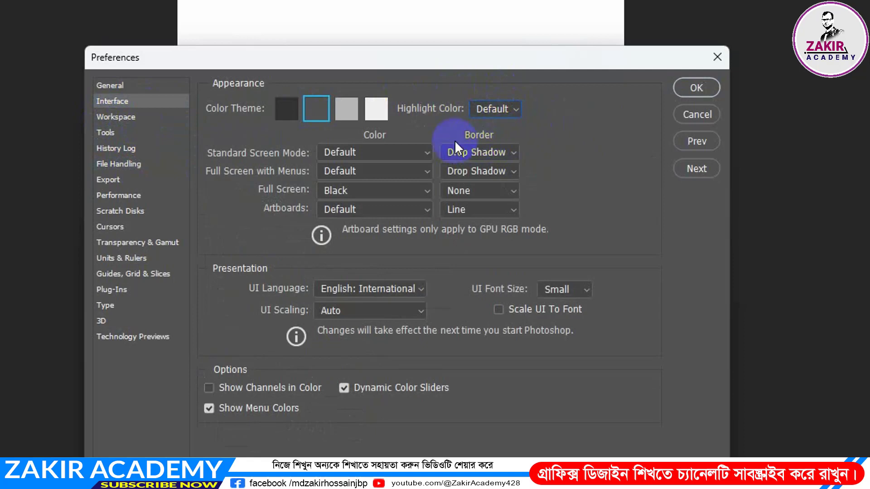
Try Black, Dark Gray and Light Gray as the Standard Screen Mode color.
left_click(369, 152)
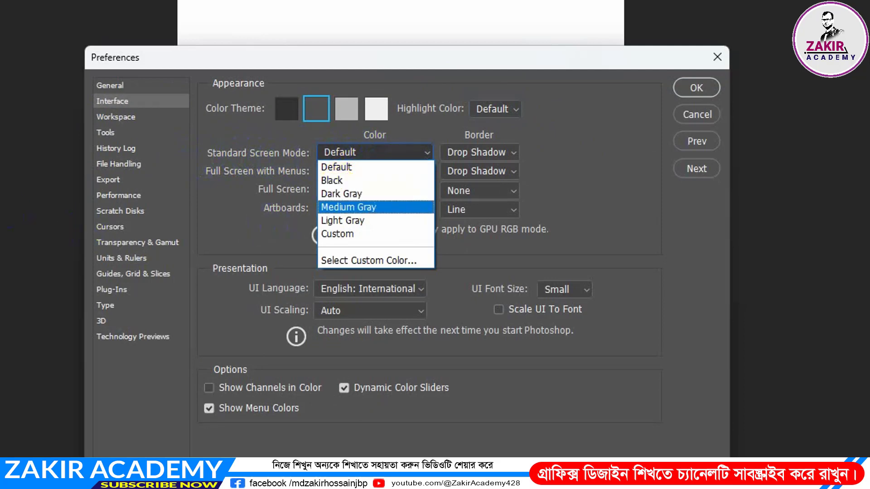
left_click(341, 180)
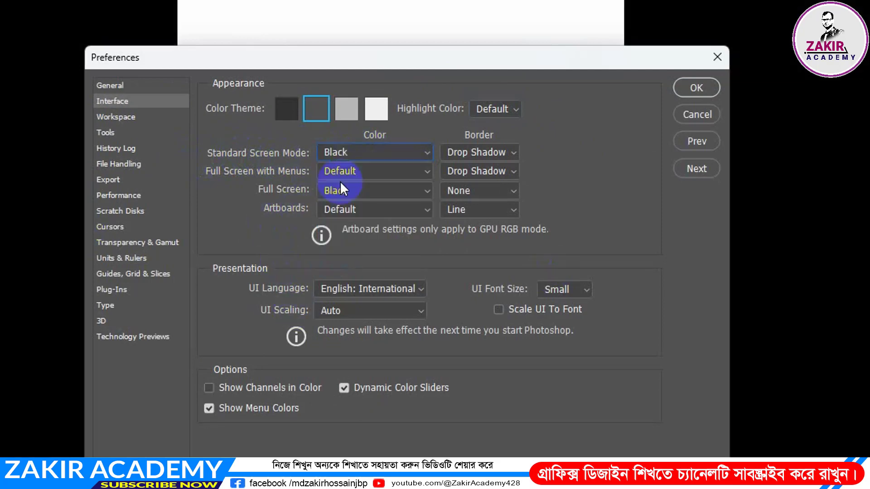
left_click(348, 156)
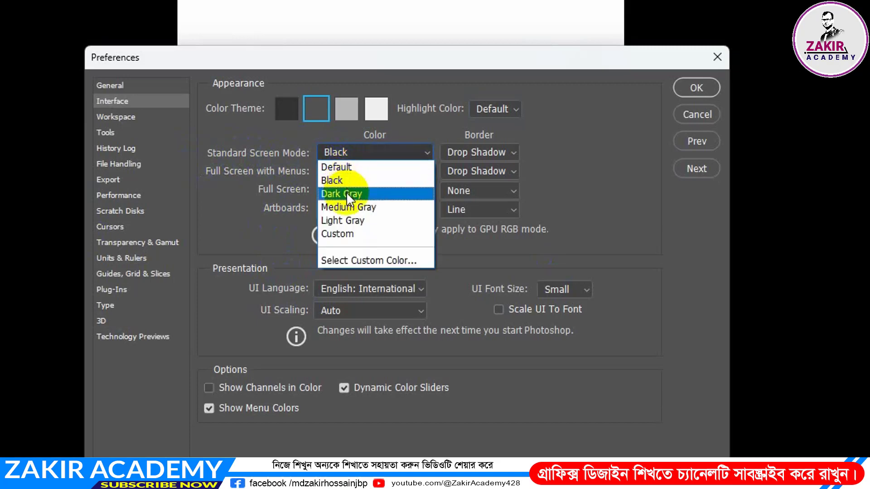
left_click(346, 192)
left_click(357, 152)
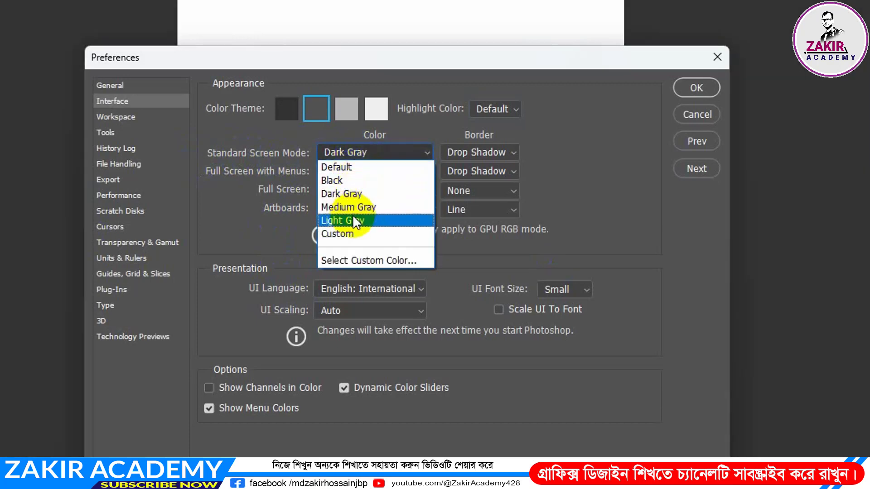
left_click(352, 218)
Set the Standard Screen Mode color to a custom magenta and move the Preferences dialog aside to reveal the canvas surroundings.
left_click(360, 154)
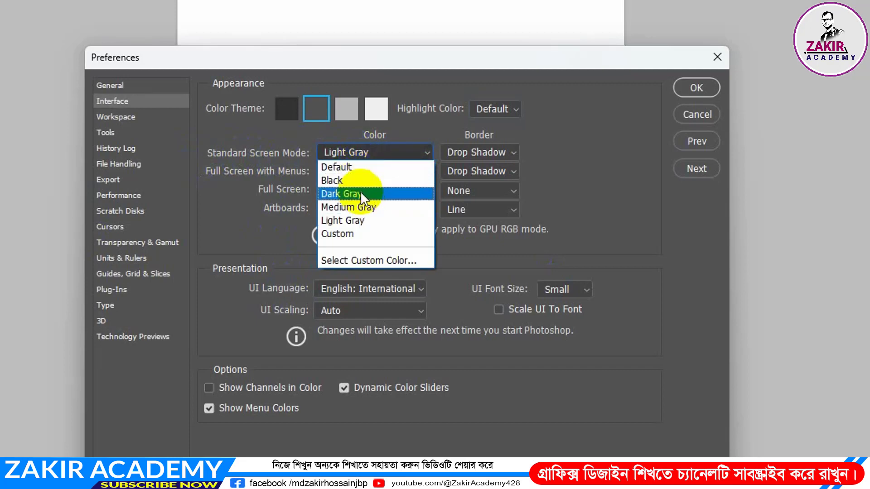
left_click(351, 233)
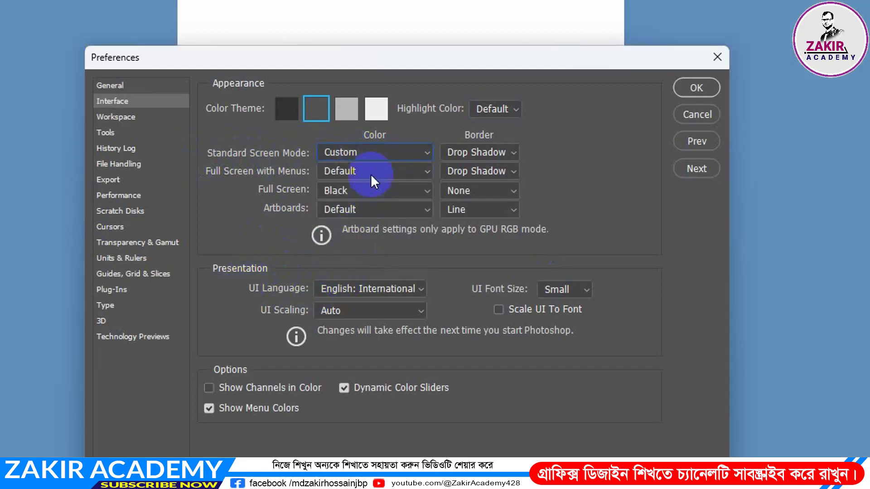
left_click(357, 153)
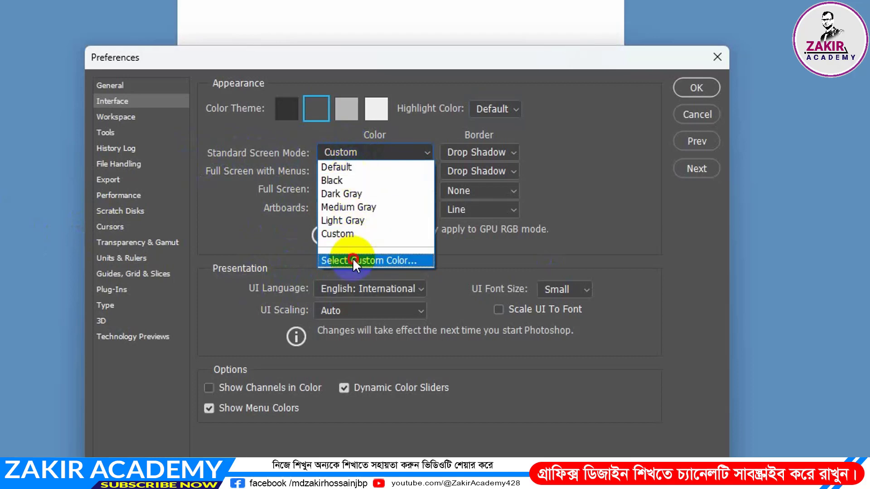
left_click(352, 260)
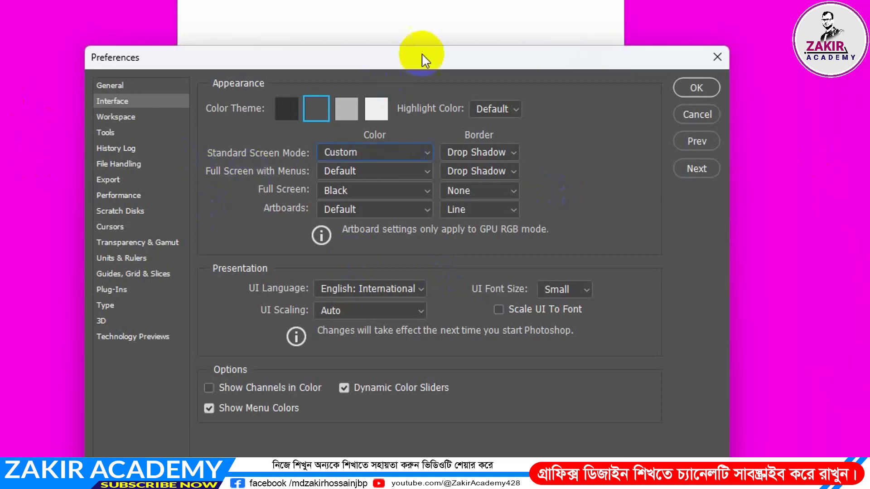
left_click_drag(416, 56, 723, 75)
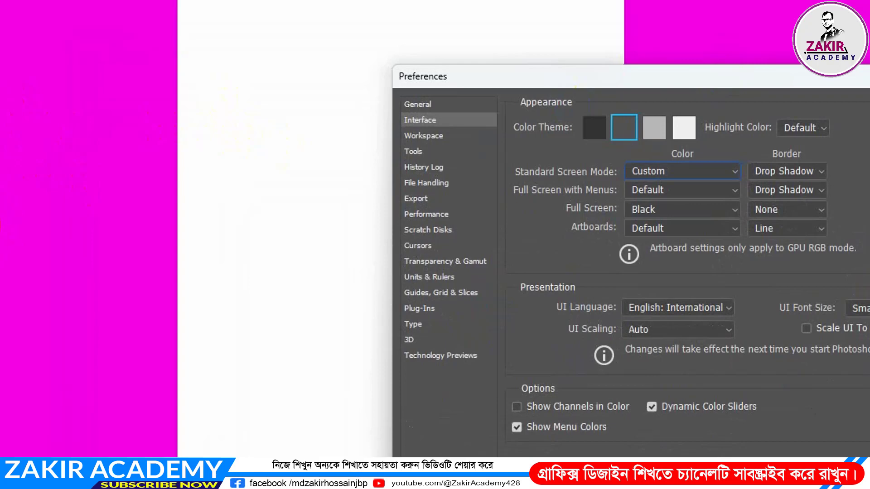
Reposition the Preferences dialog and cancel it to discard the custom Standard Screen Mode color.
left_click_drag(631, 72, 357, 91)
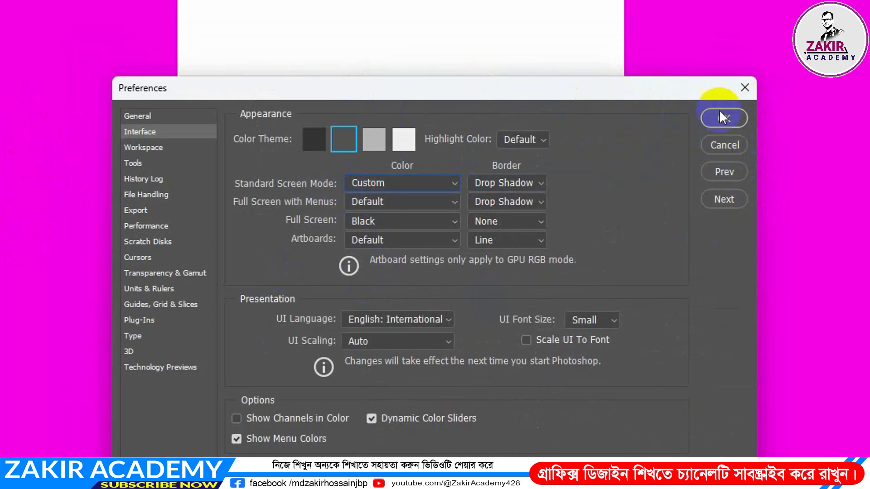
left_click(724, 141)
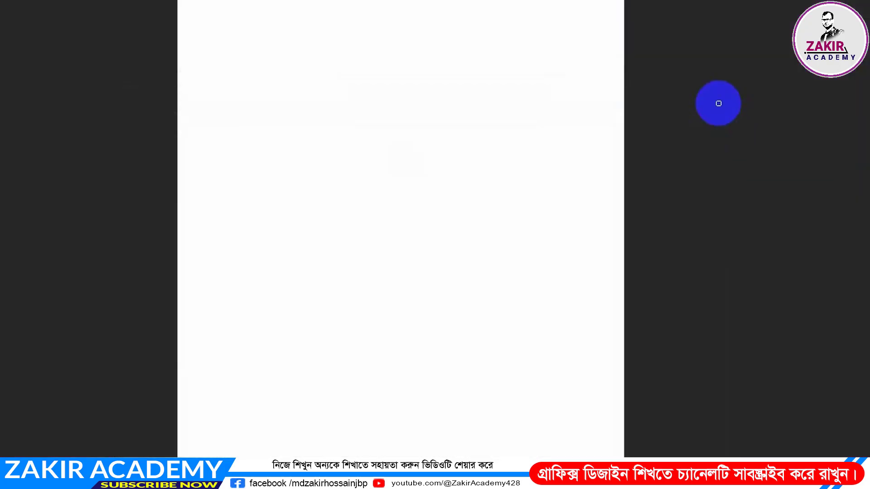
Try the Custom color for the area around the canvas and restore it to Default.
right_click(718, 103)
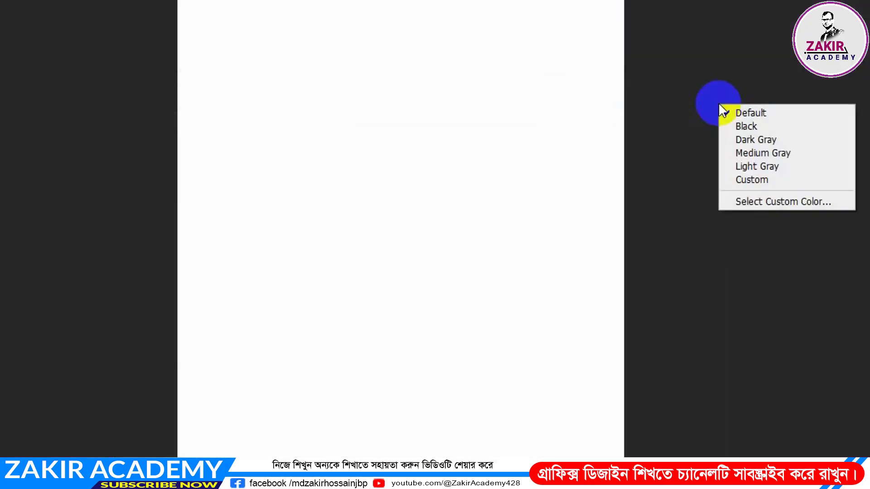
left_click(768, 183)
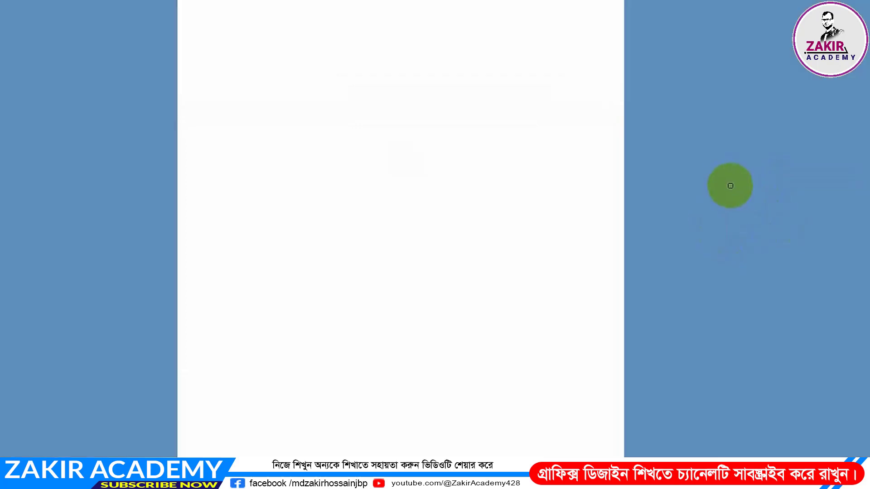
right_click(730, 186)
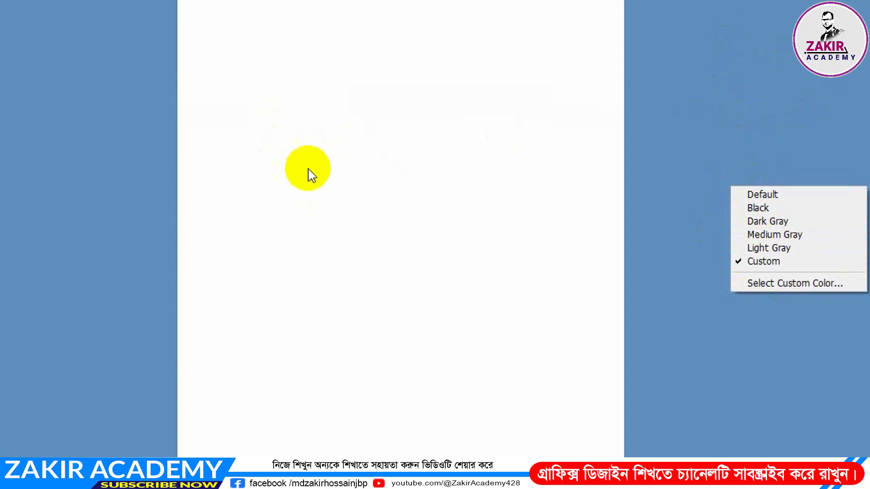
left_click(762, 194)
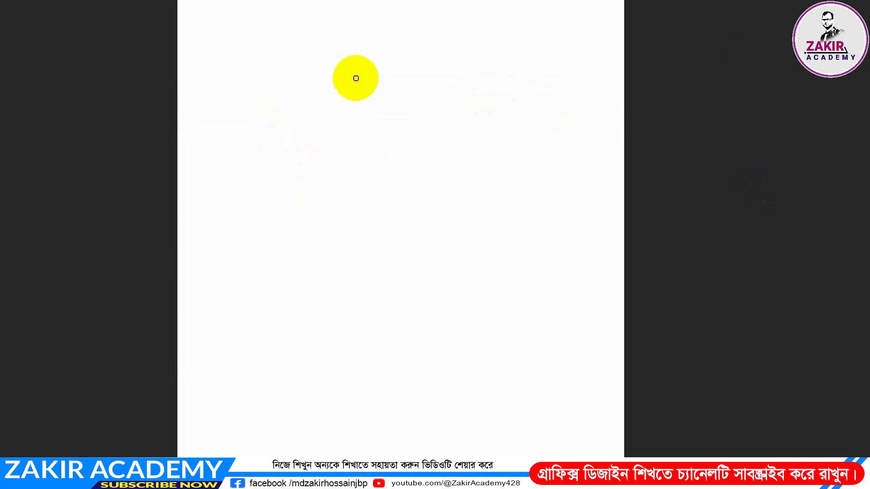
Reopen Preferences on the Interface page and look through the color options for Full Screen with Menus.
key("ctrl+k")
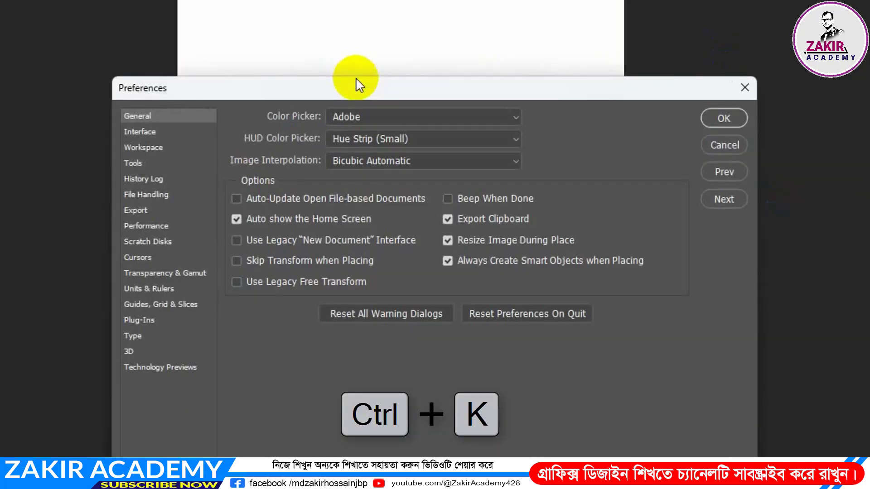
left_click_drag(381, 90, 352, 88)
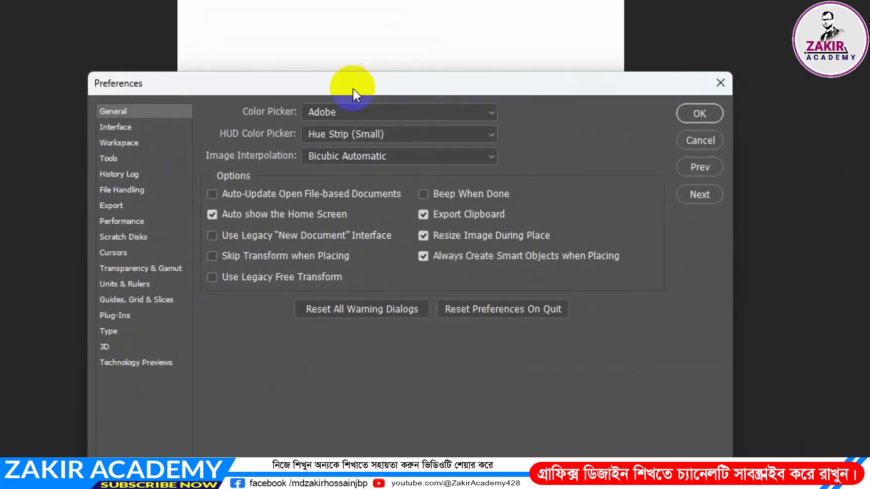
left_click(120, 142)
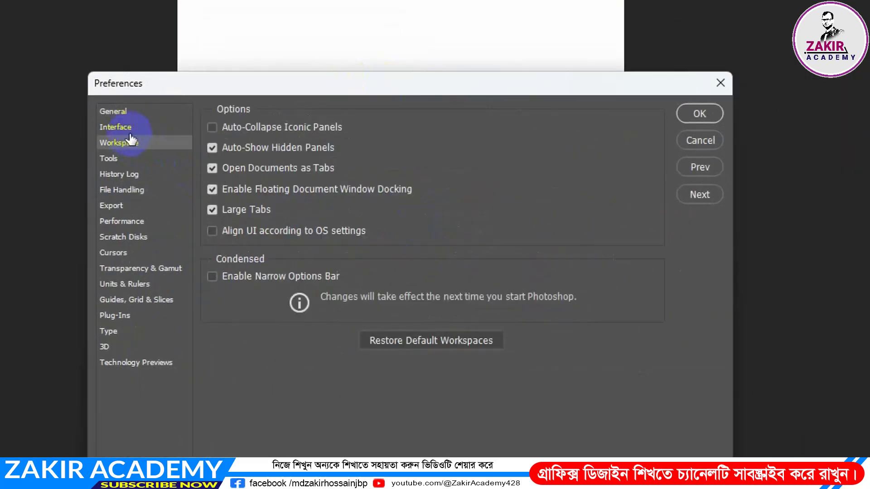
left_click(119, 126)
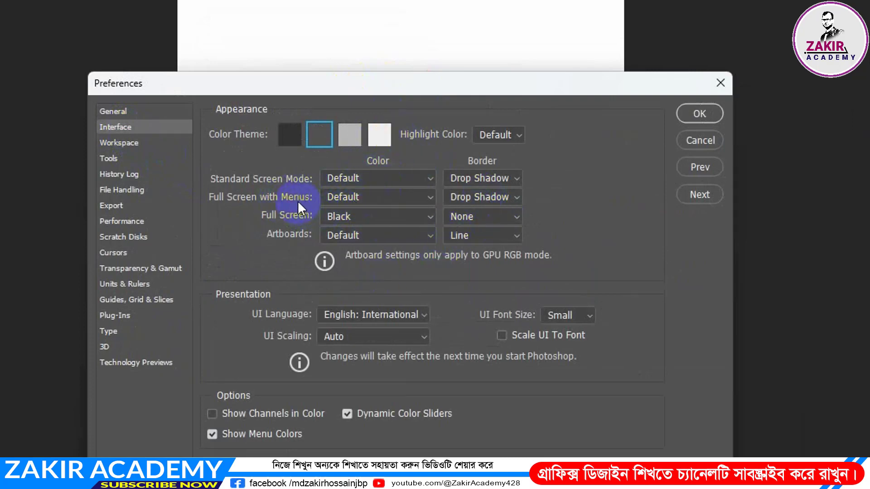
left_click(327, 199)
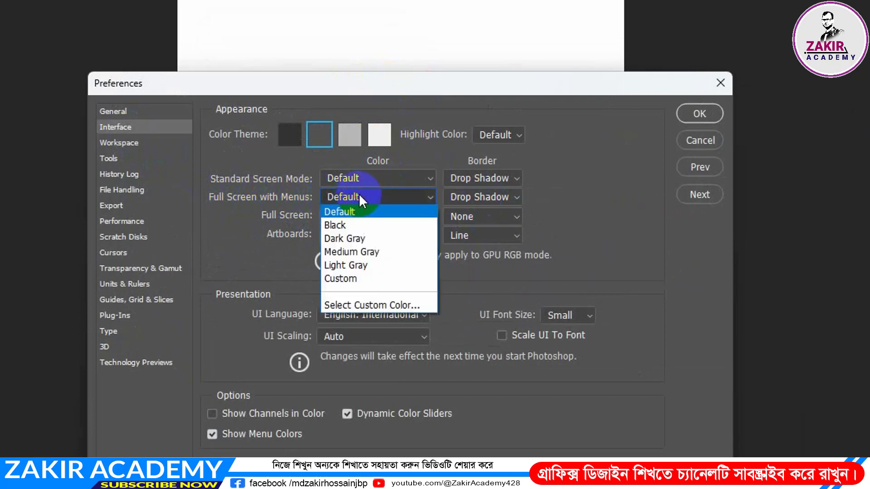
left_click(374, 200)
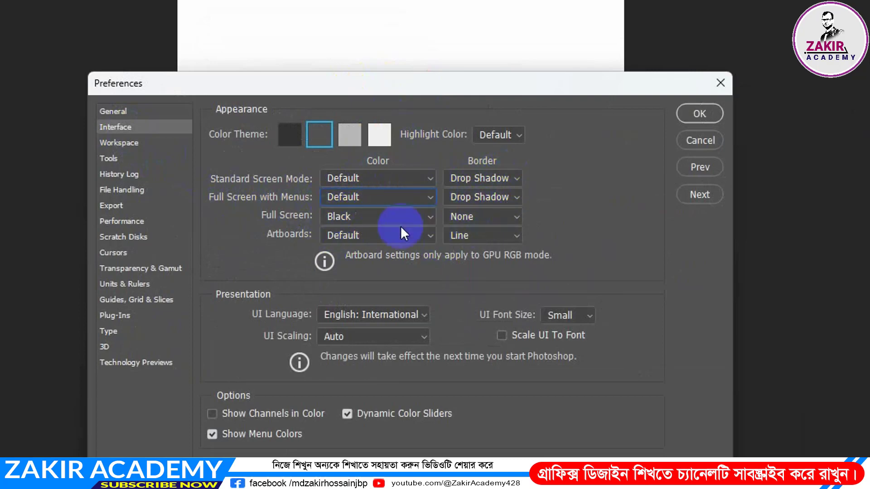
Try Light Gray as the Full Screen color, set it to Default, and keep the UI font size at Small.
left_click(352, 215)
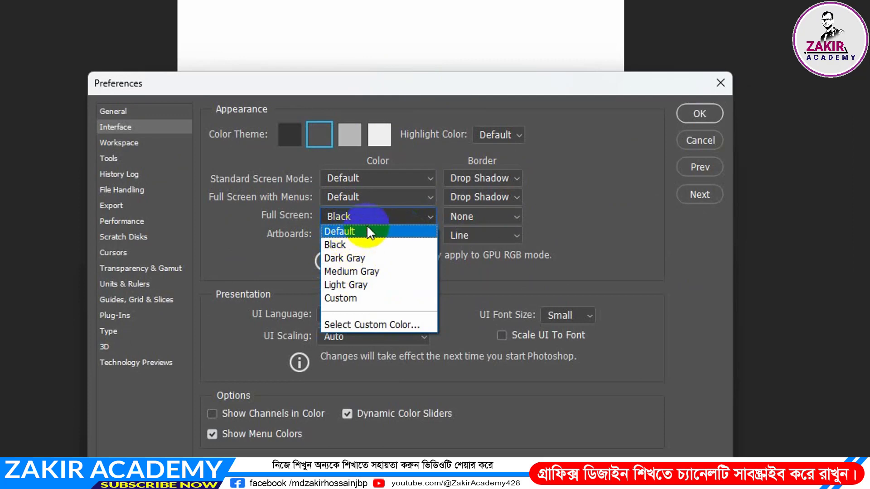
left_click(361, 230)
left_click(373, 209)
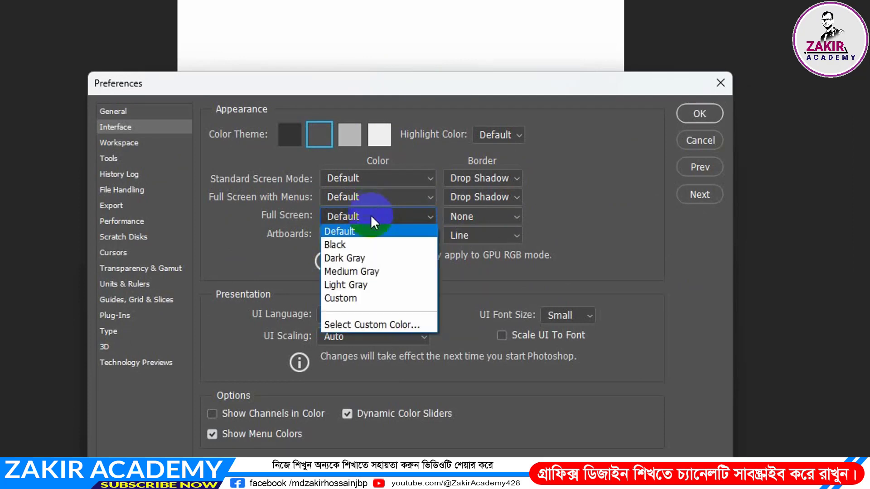
left_click(358, 282)
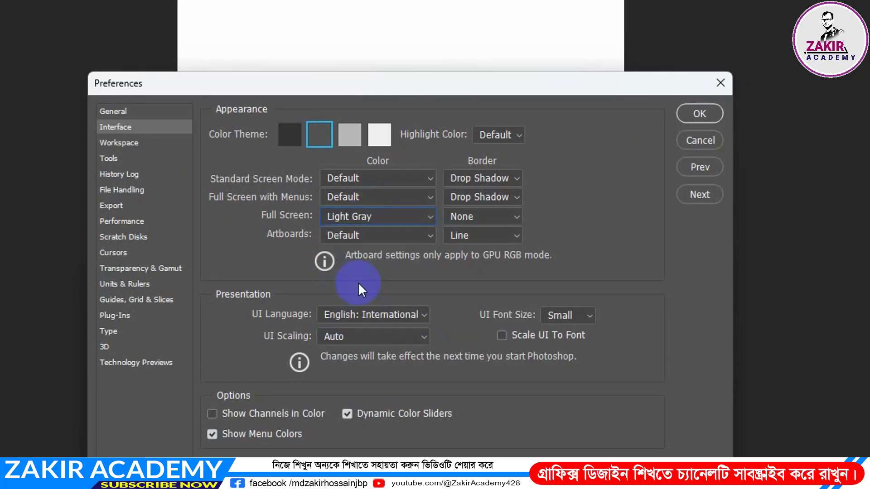
left_click(374, 221)
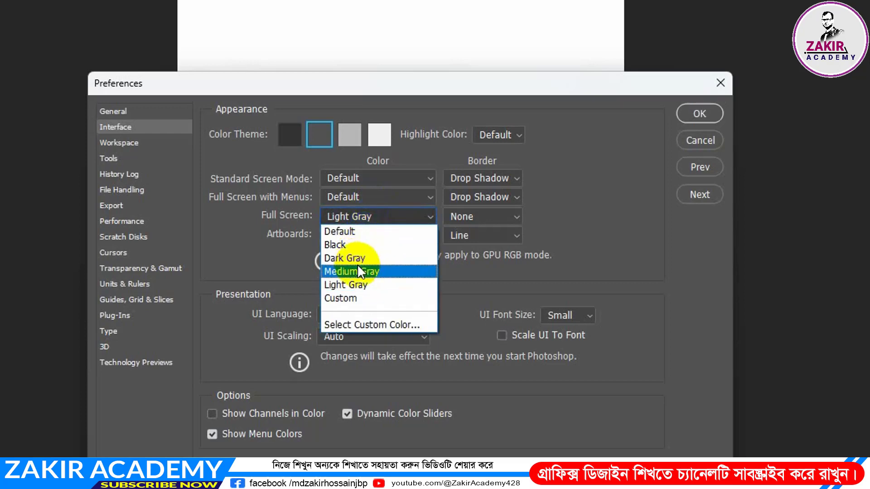
left_click(358, 233)
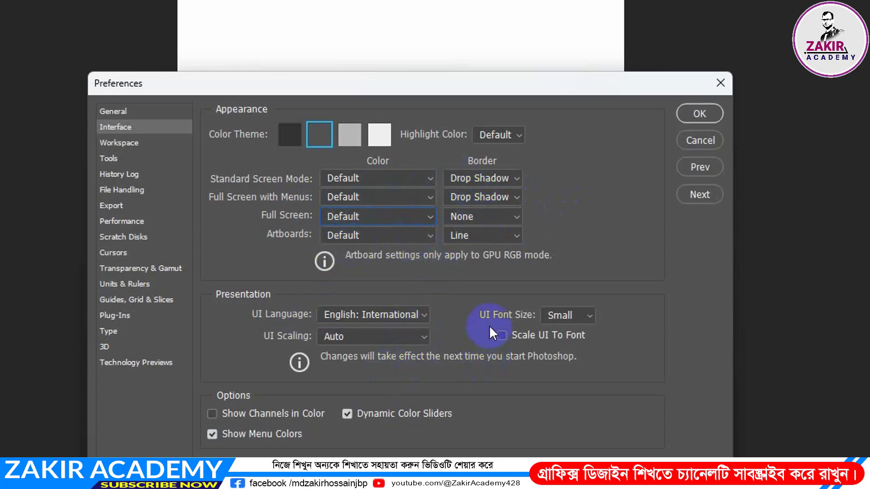
left_click(569, 319)
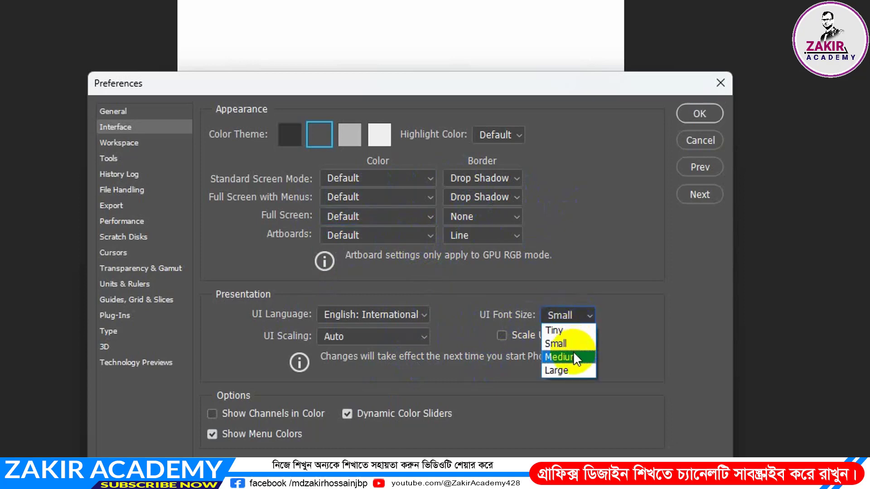
left_click(572, 339)
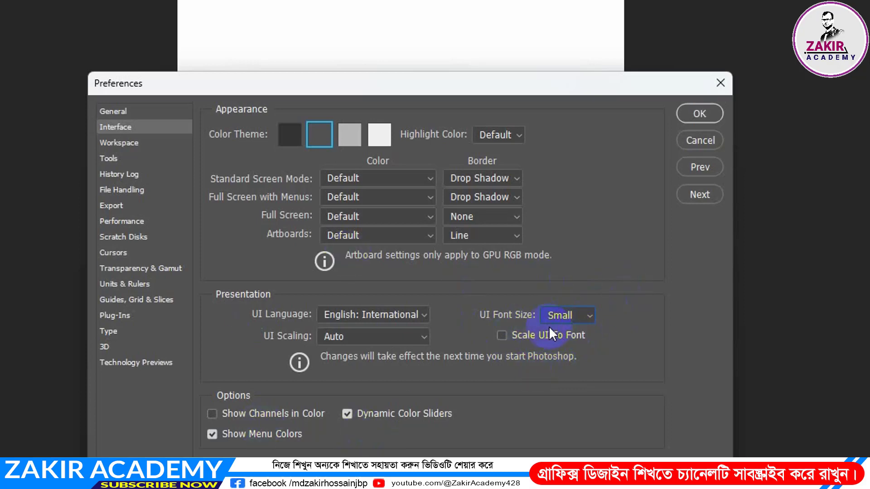
Keep Open Documents as Tabs enabled in the Workspace preferences and apply the settings.
left_click(116, 144)
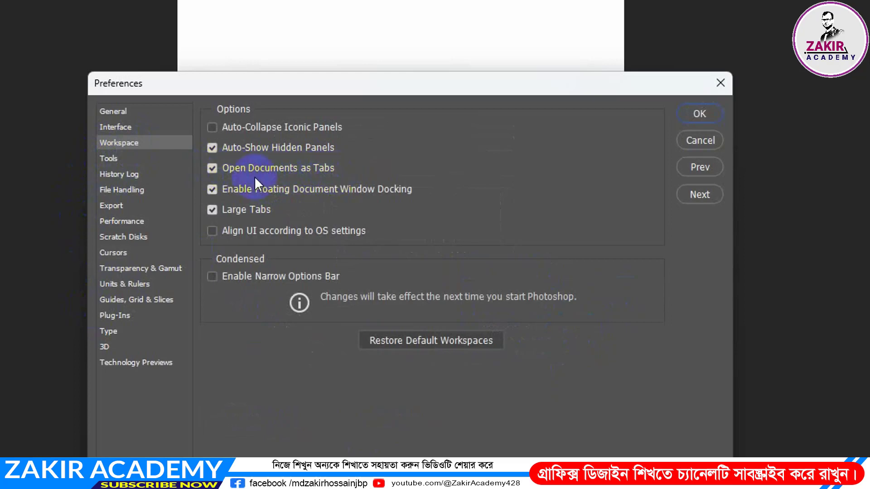
left_click(212, 169)
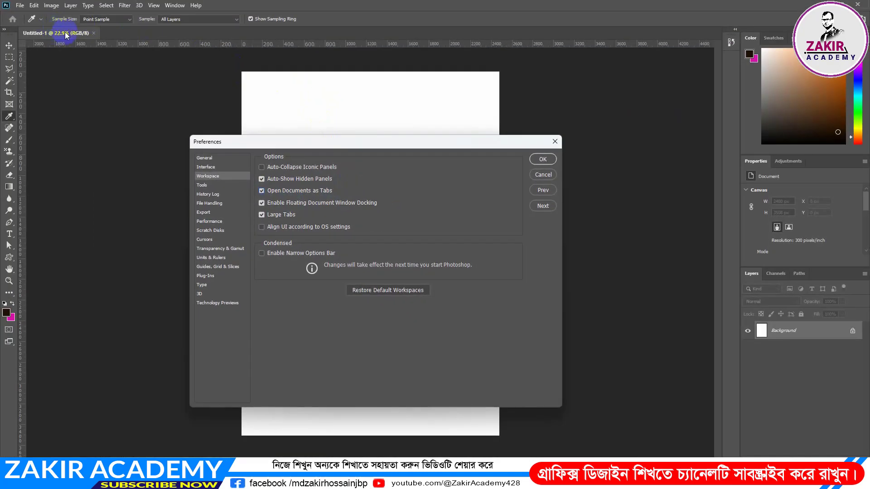
left_click(542, 159)
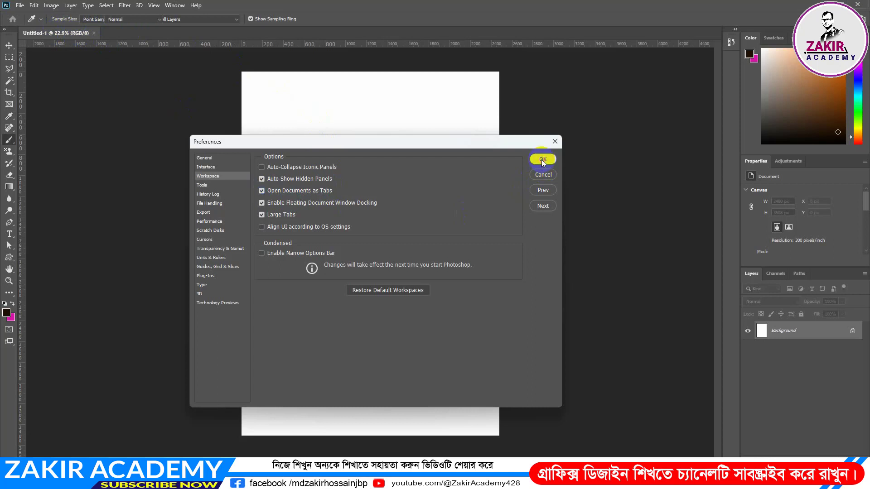
key("b")
Create a second blank document using the preselected recent preset.
left_click(23, 6)
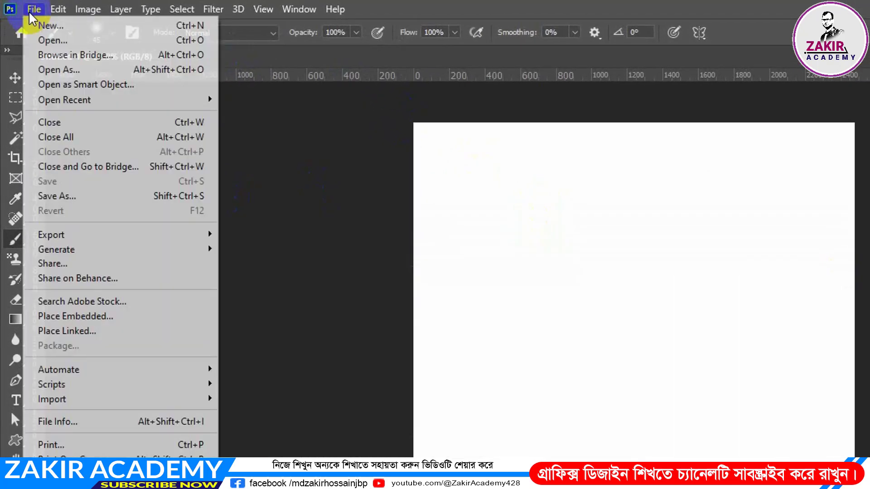
left_click(52, 28)
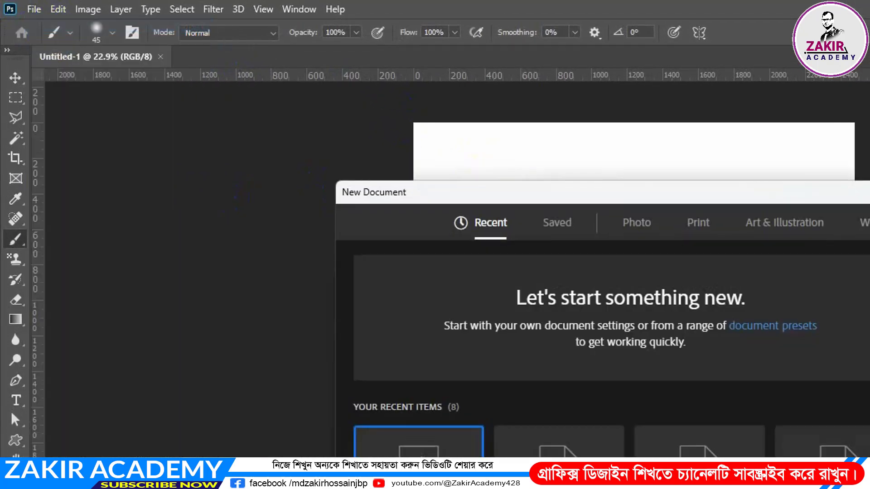
key("Return")
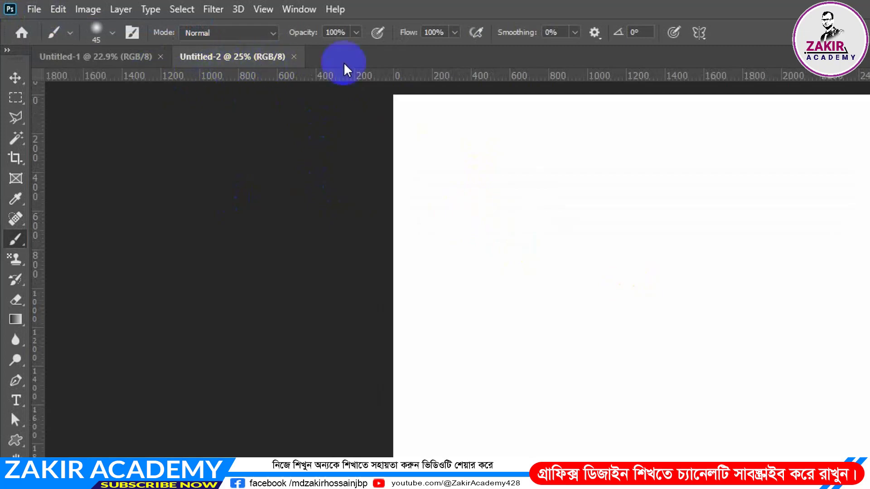
Turn off Open Documents as Tabs in the Workspace preferences and apply the change.
left_click(58, 9)
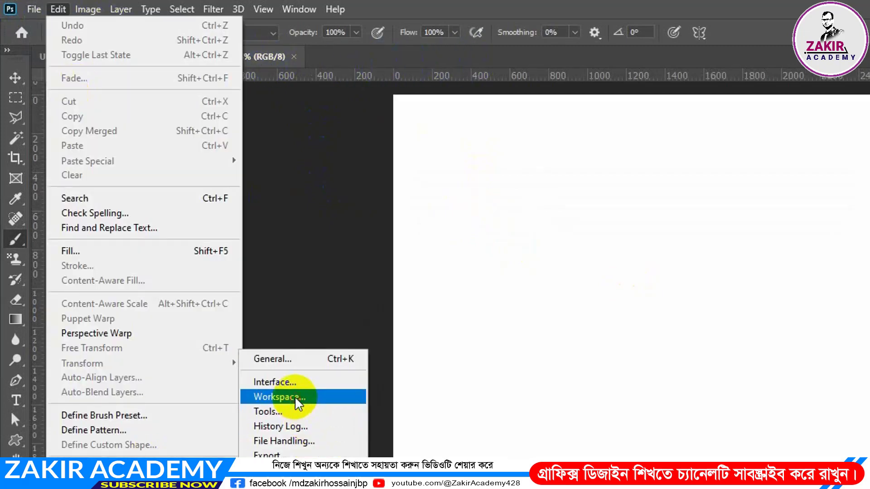
left_click(291, 396)
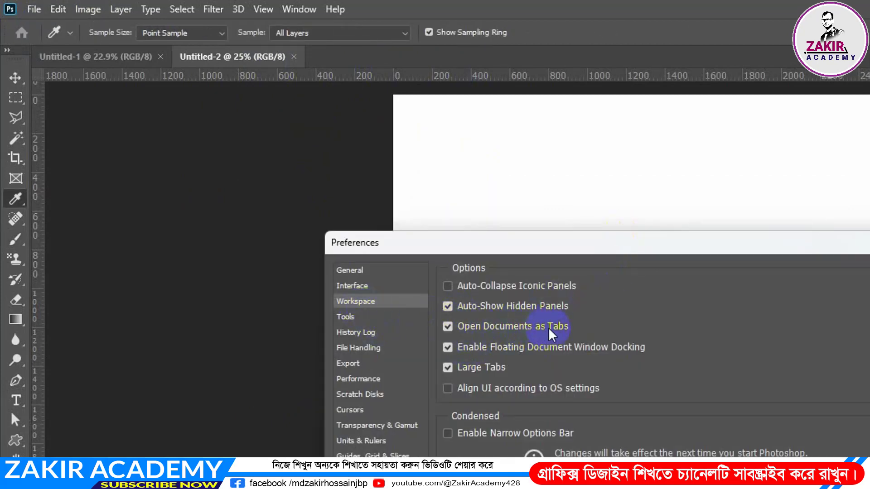
left_click(448, 326)
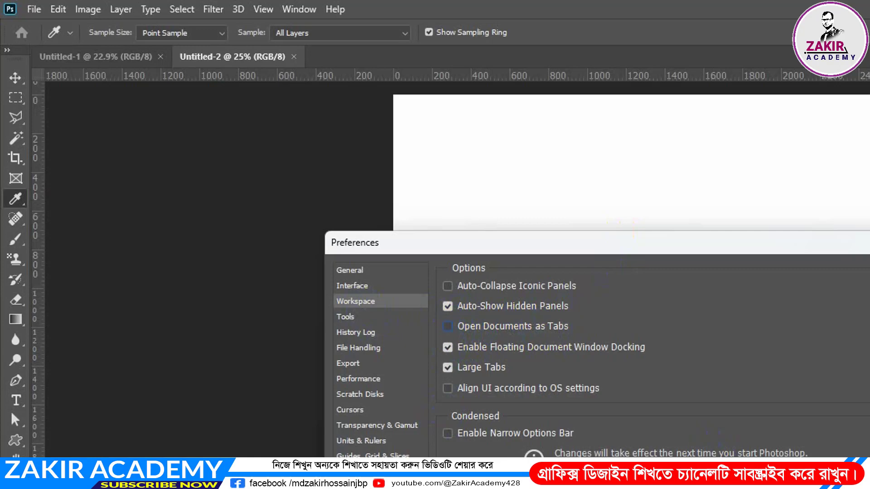
key("Return")
Create a third blank document and dock its floating window as a tab beside the other documents.
left_click(34, 10)
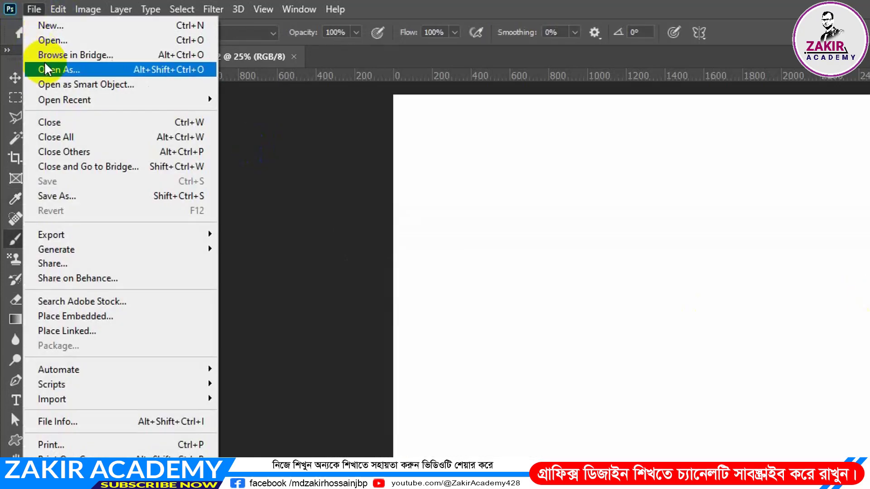
left_click(46, 25)
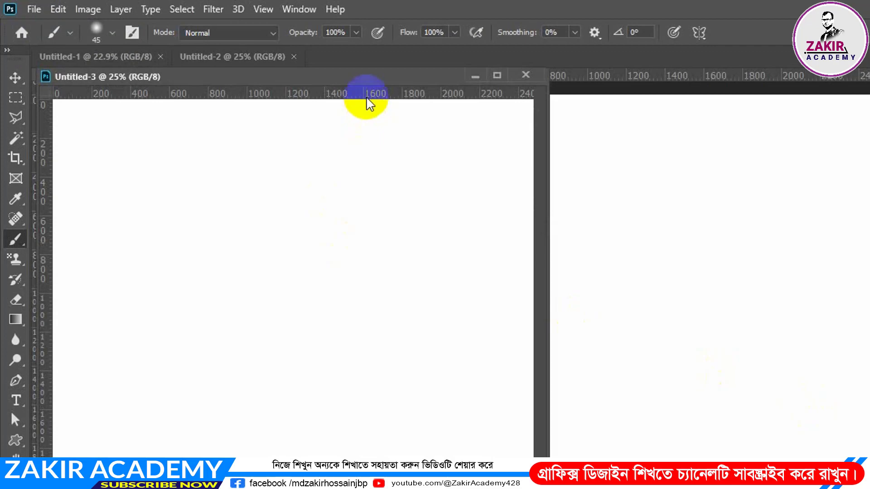
left_click_drag(368, 75, 466, 68)
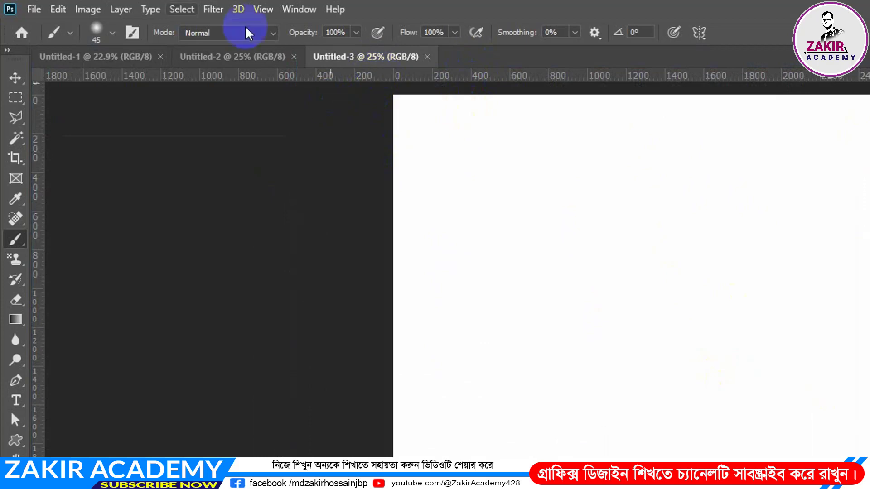
Turn Open Documents as Tabs back on in the Workspace preferences and move the dialog up slightly.
left_click(61, 9)
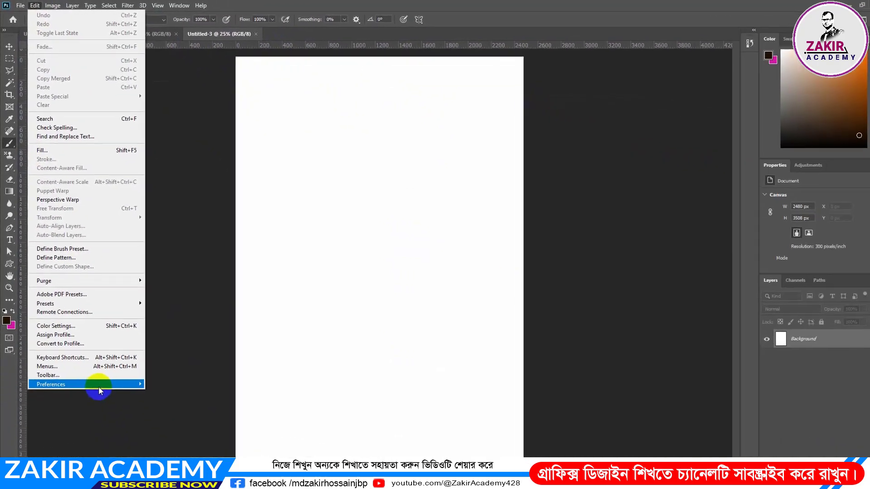
mouse_move(136, 488)
left_click(163, 232)
key("i")
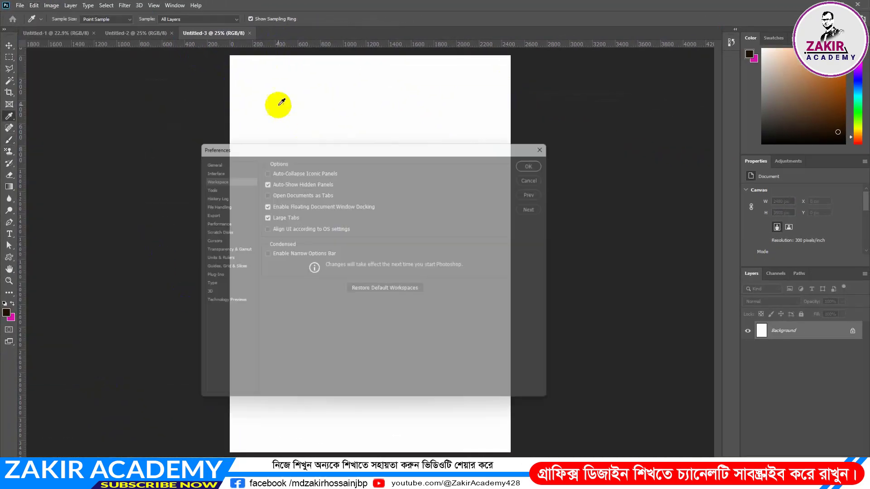
left_click(262, 191)
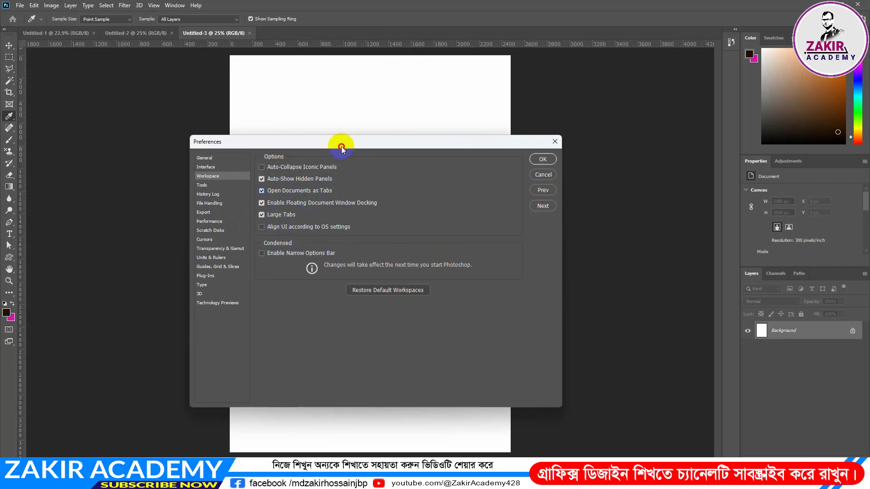
left_click_drag(343, 141, 338, 126)
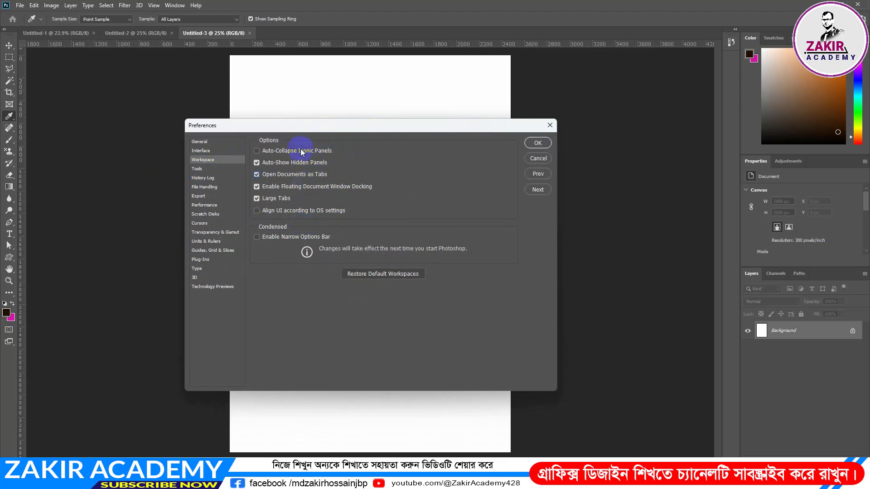
Turn off Zoom with Scroll Wheel in the Tools preferences and apply the change.
left_click(197, 169)
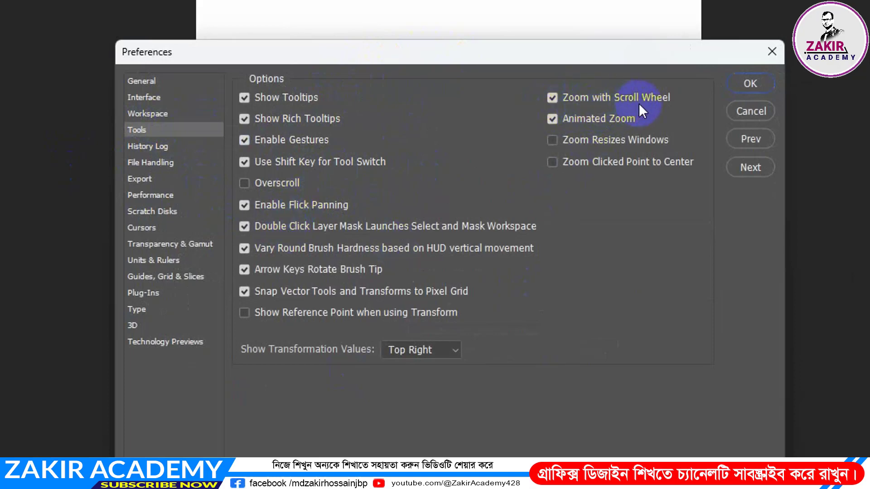
left_click(551, 97)
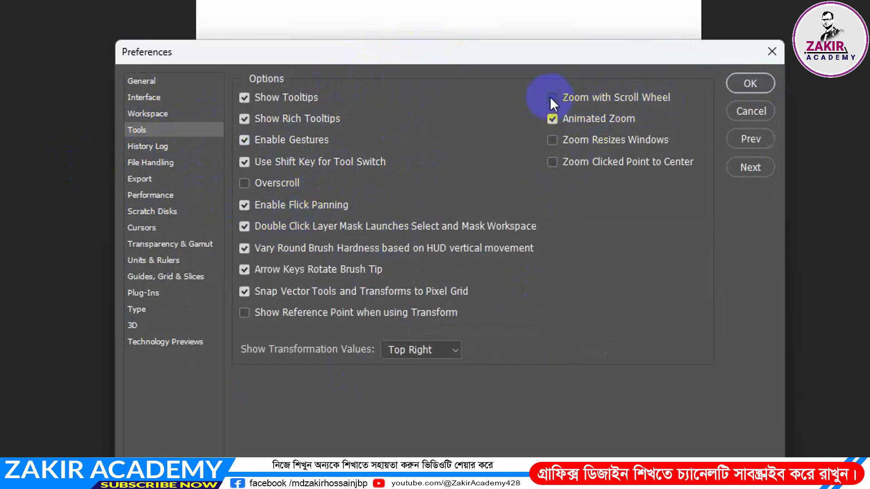
left_click(750, 83)
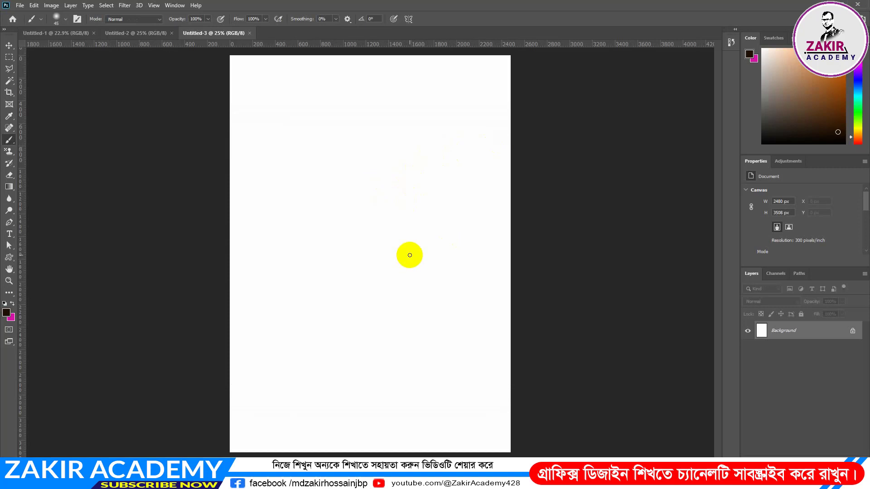
Zoom the third document out and in repeatedly with the keyboard zoom commands.
key("ctrl+minus")
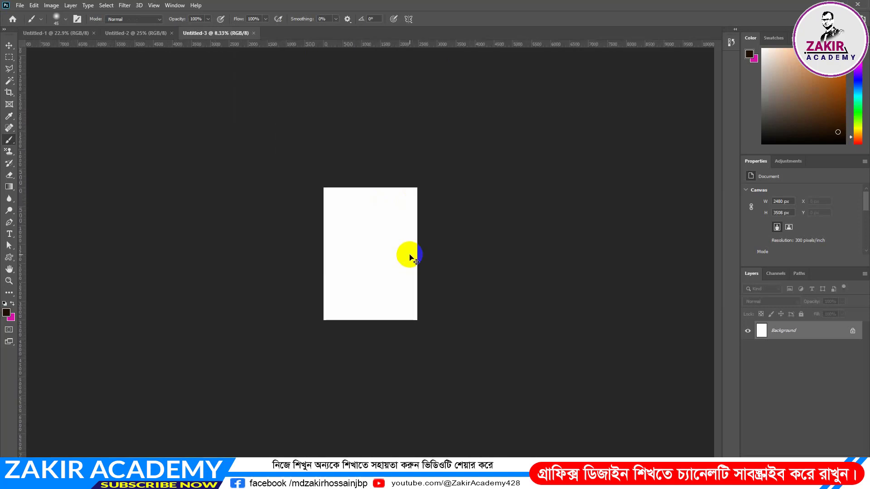
key("ctrl+plus")
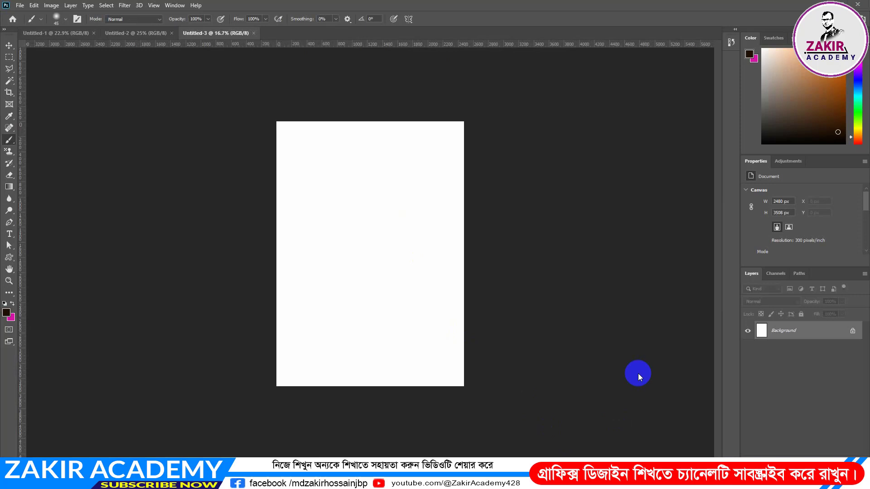
key("super")
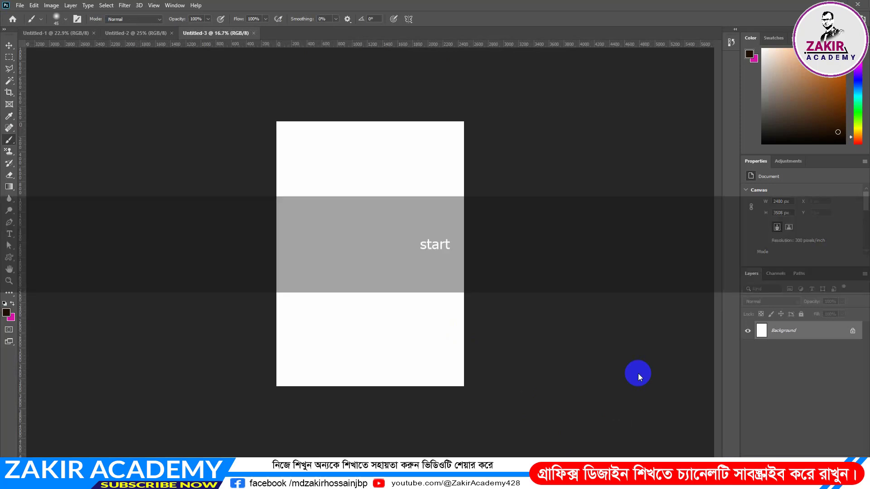
key("space")
key("ctrl+KP_Subtract")
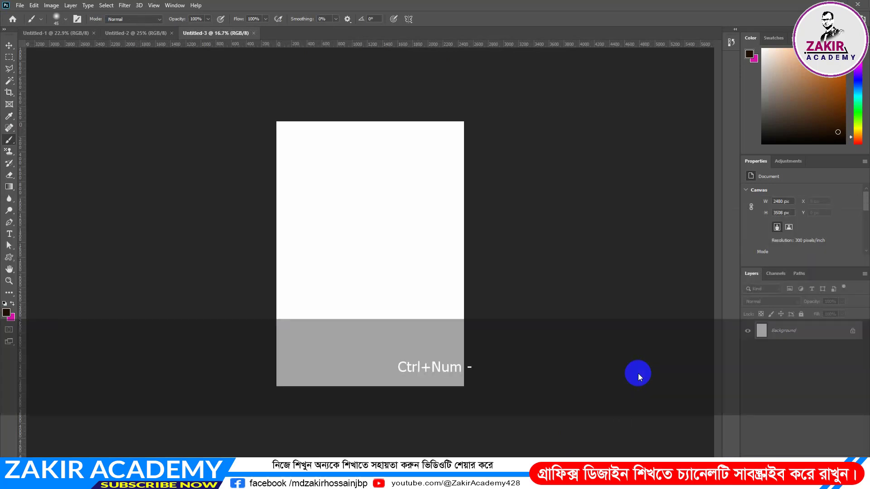
key("ctrl+KP_Add")
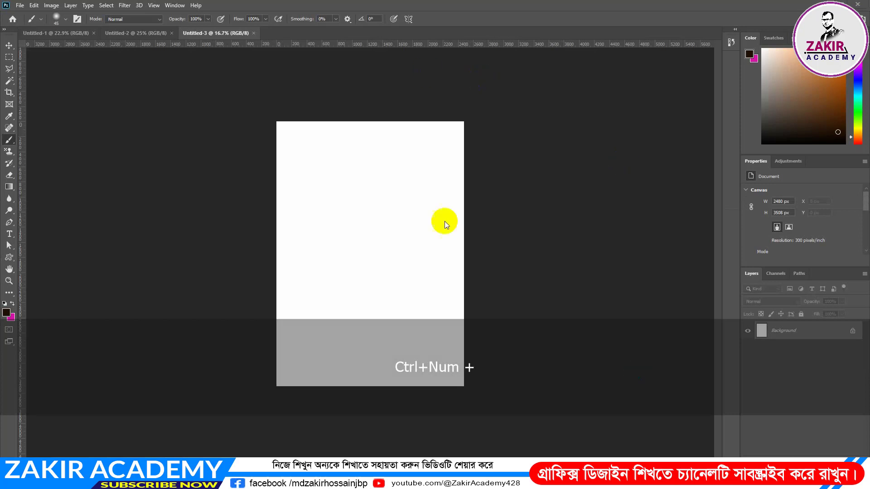
key("ctrl")
key("ctrl+KP_Subtract")
key("ctrl+KP_Subtract")
key("ctrl+KP_Subtract")
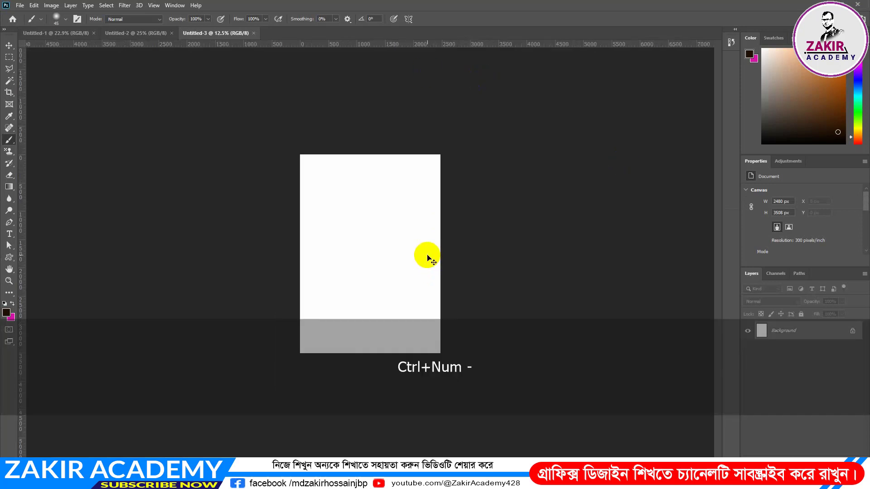
key("ctrl+KP_Add")
key("ctrl+KP_Add")
key("ctrl+KP_Add")
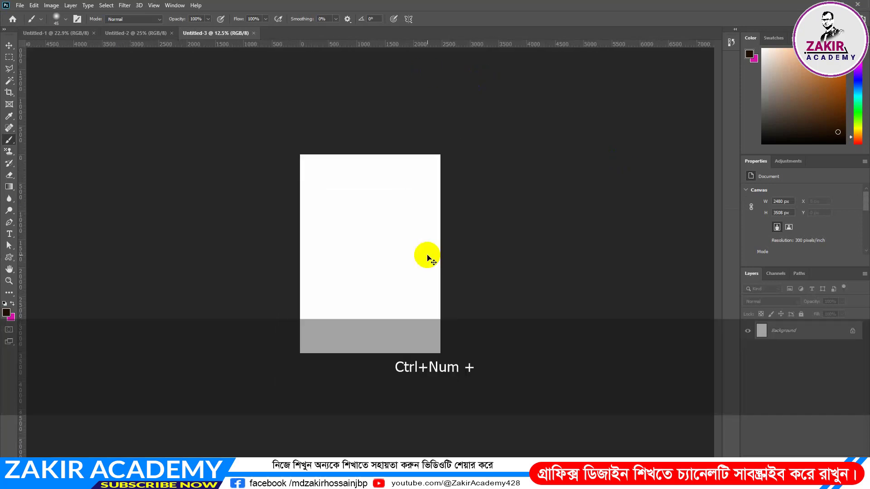
key("ctrl+KP_Subtract")
key("ctrl+KP_Subtract")
key("ctrl+KP_Add")
key("ctrl+KP_Add")
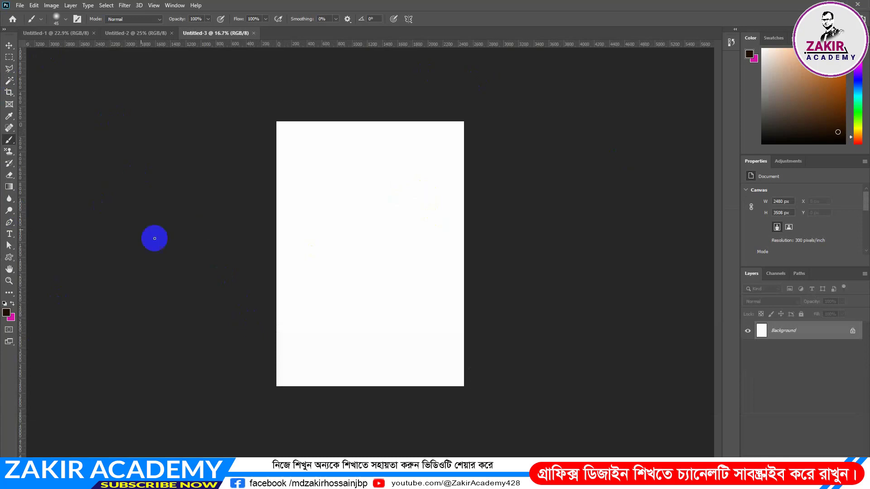
Turn Zoom with Scroll Wheel back on in the Tools preferences and apply the change.
key("ctrl")
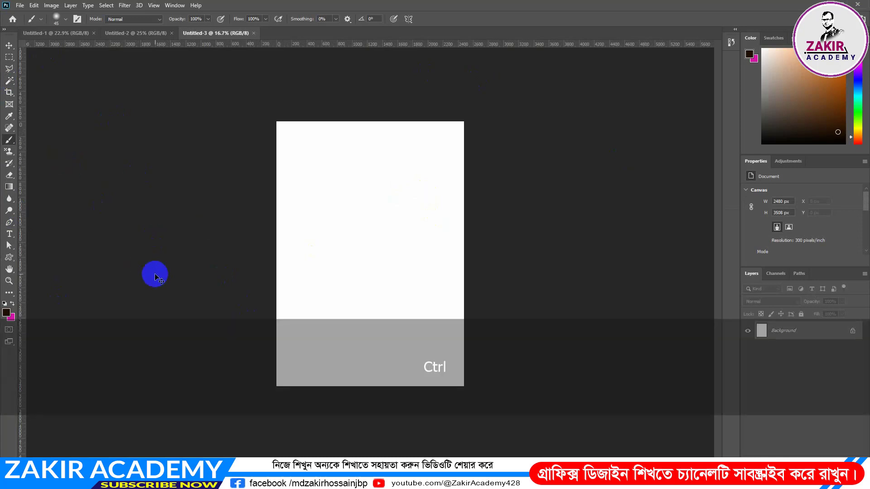
key("ctrl+k")
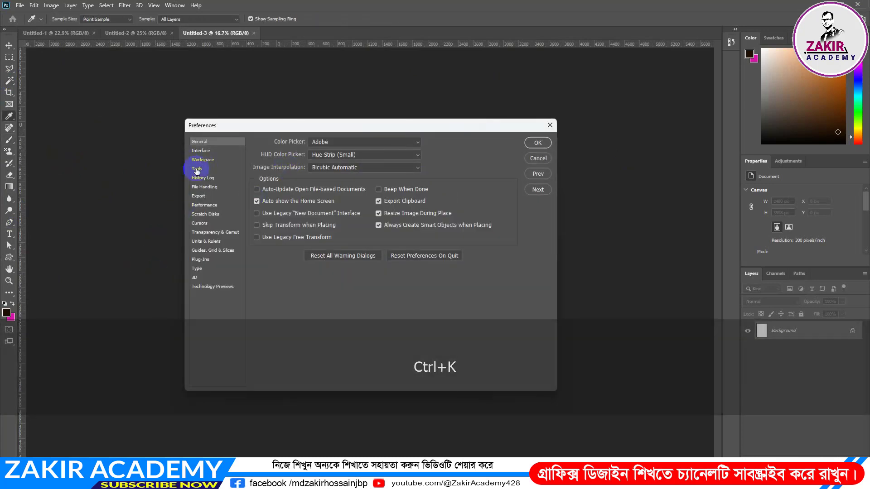
left_click(196, 169)
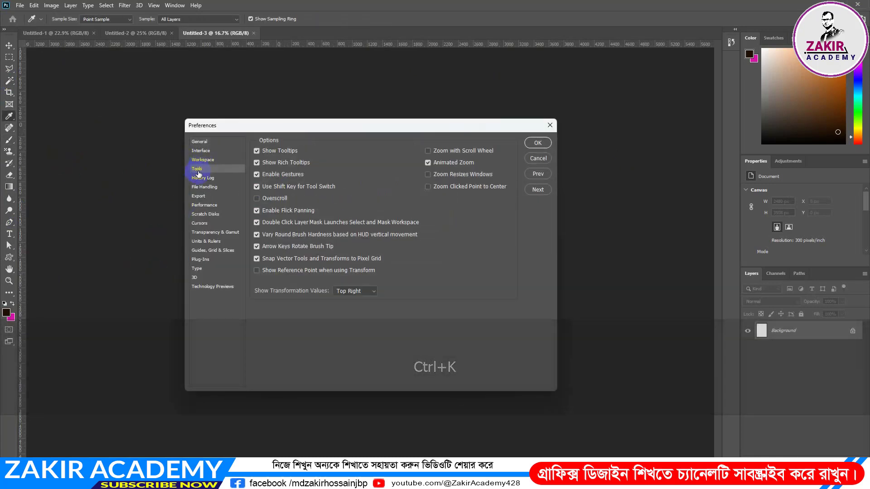
left_click(429, 151)
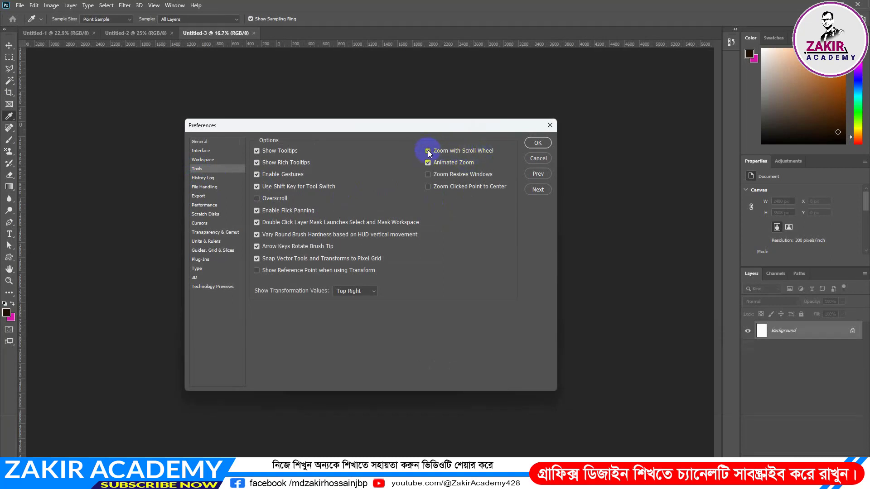
left_click(538, 143)
Activate the Brush tool and test scroll-wheel zooming in and out on the third document.
key("b")
scroll(385, 243, "up", 1)
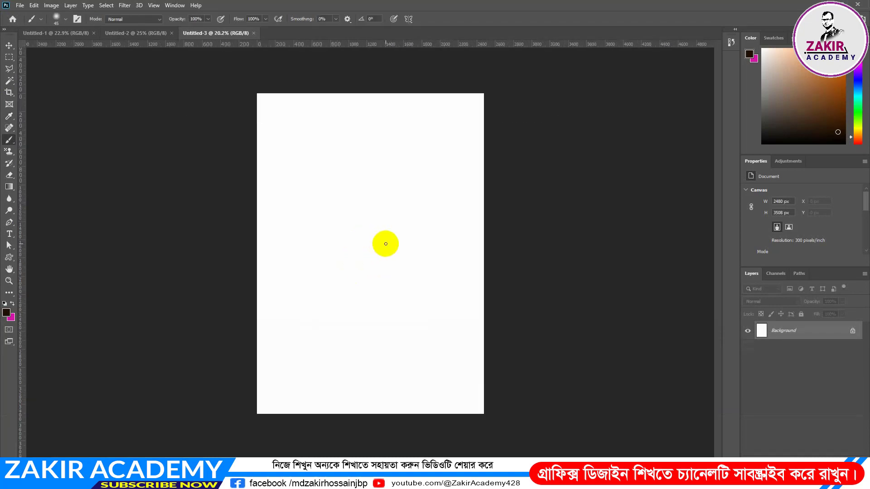
scroll(385, 241, "down", 1)
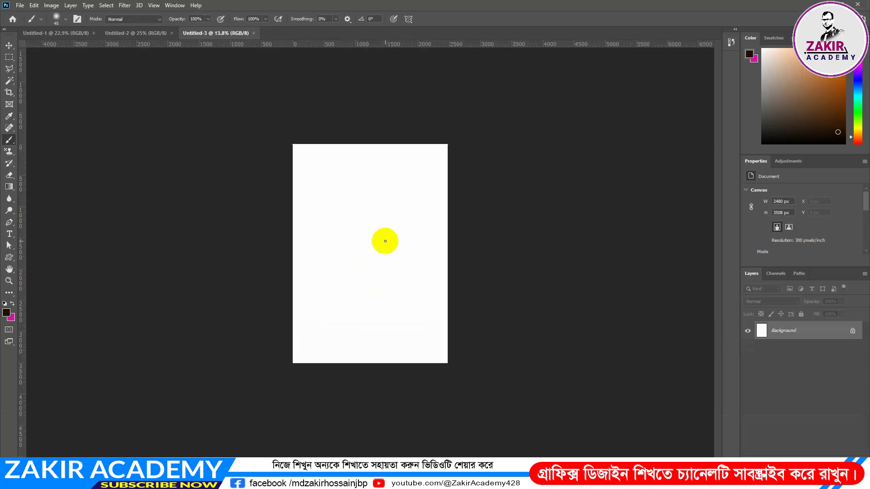
scroll(385, 241, "up", 1)
scroll(385, 241, "down", 1)
scroll(385, 241, "up", 1)
scroll(384, 240, "down", 1)
scroll(398, 240, "up", 1)
scroll(443, 256, "down", 1)
scroll(437, 250, "up", 1)
scroll(437, 250, "up", 1)
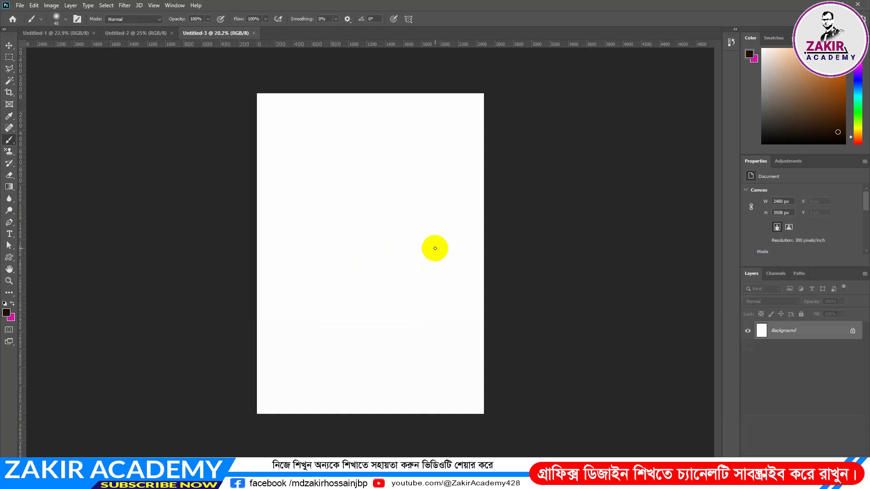
Toggle Show Tooltips off and on several times in the Tools preferences, leaving it enabled.
key("ctrl+k")
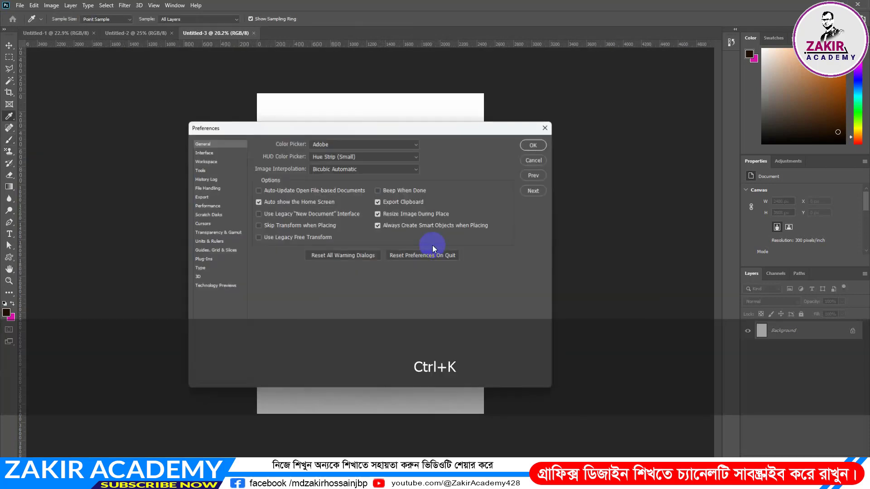
left_click(196, 169)
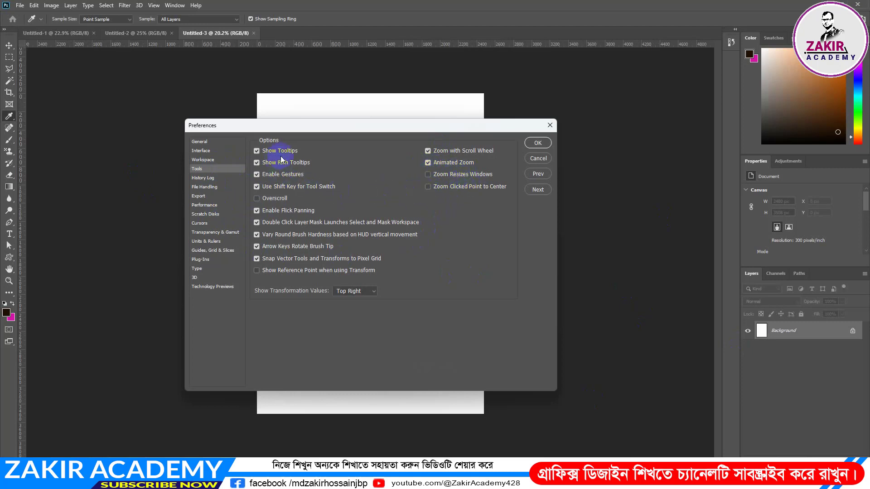
left_click(256, 153)
left_click(256, 151)
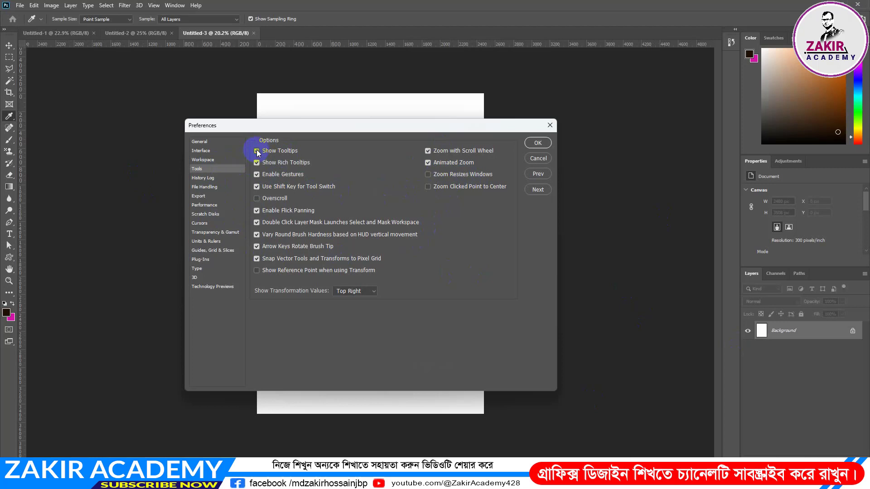
left_click(257, 151)
left_click(257, 151)
left_click(257, 151)
left_click(257, 151)
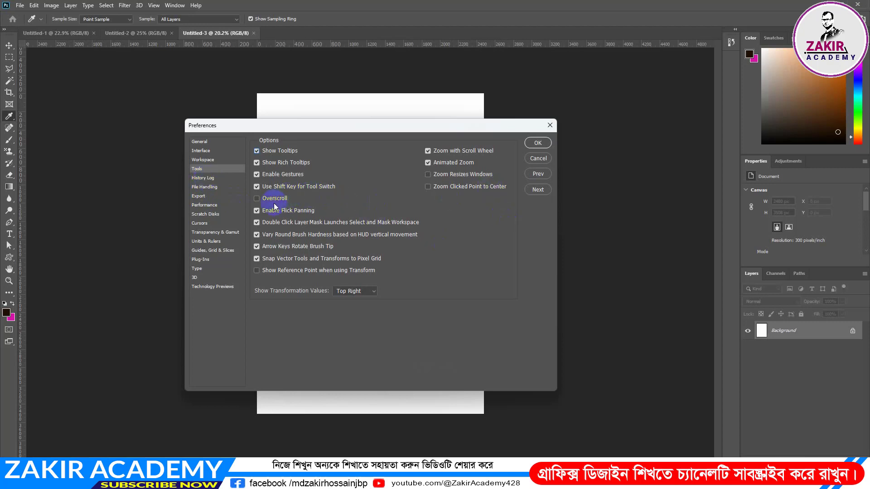
Review the History Log and File Handling preferences, including the interval choices for automatically saving recovery information.
left_click(203, 178)
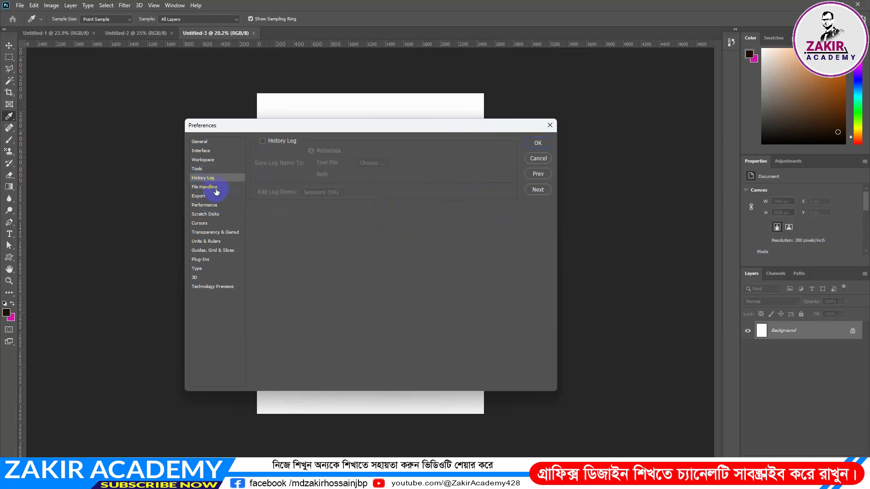
left_click(215, 189)
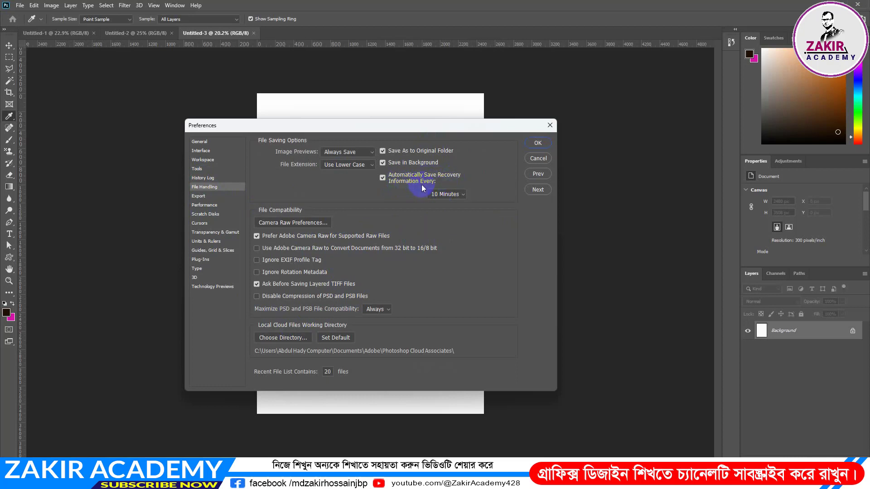
left_click(450, 199)
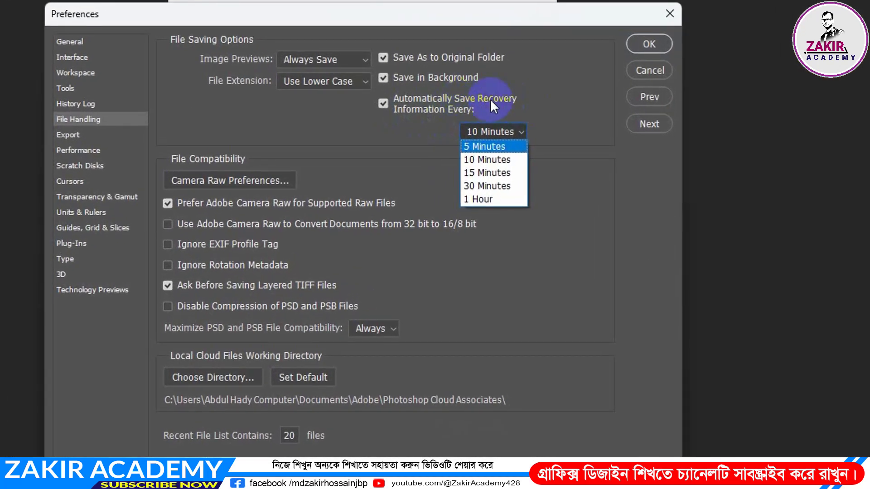
left_click(489, 132)
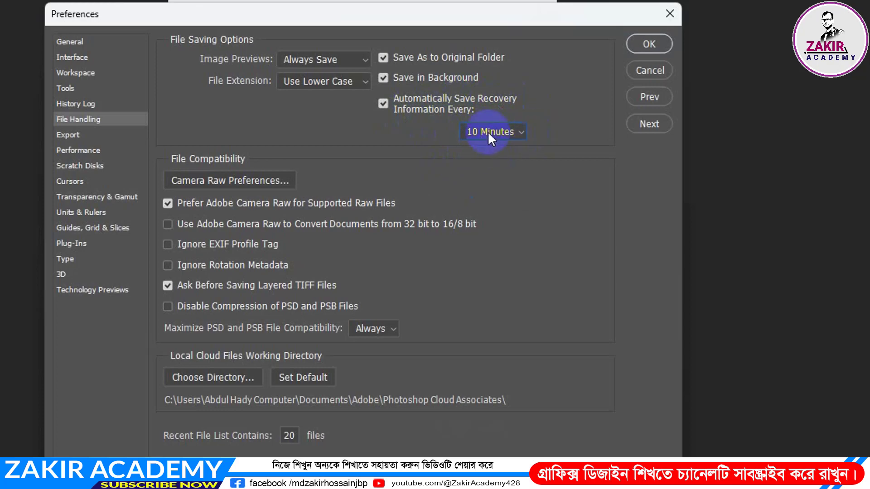
Review the Export, Performance and Scratch Disks preferences.
left_click(68, 138)
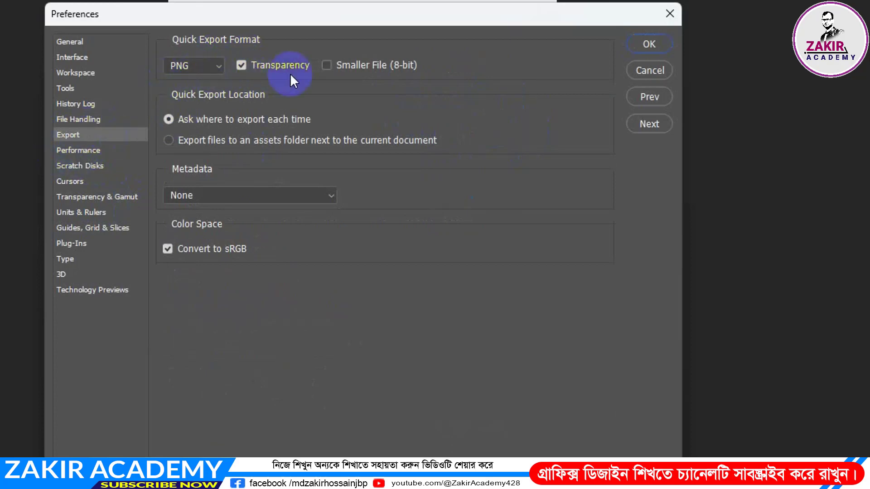
left_click(79, 151)
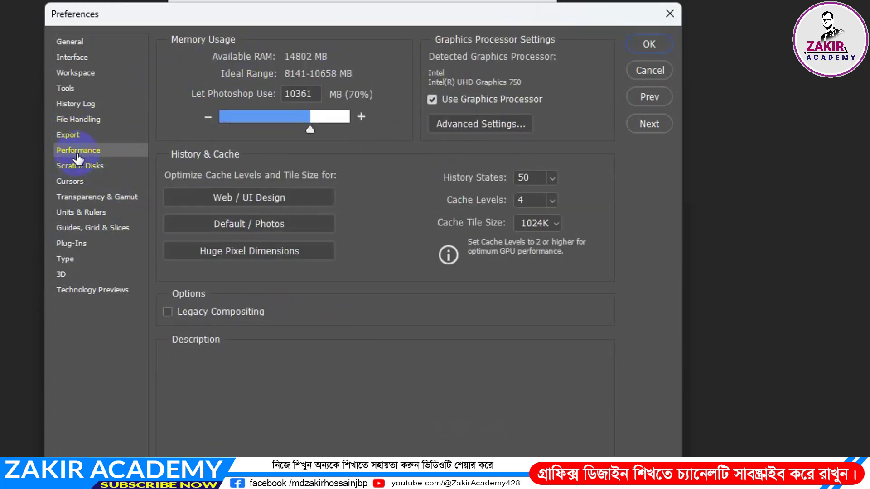
left_click(84, 167)
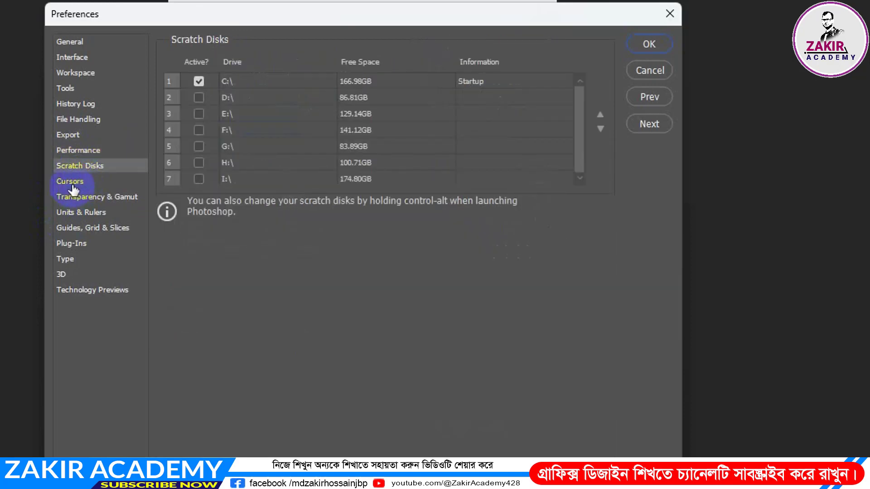
Try the Precise and Standard painting cursors in the Cursors preferences, ending on Normal Brush Tip.
left_click(72, 182)
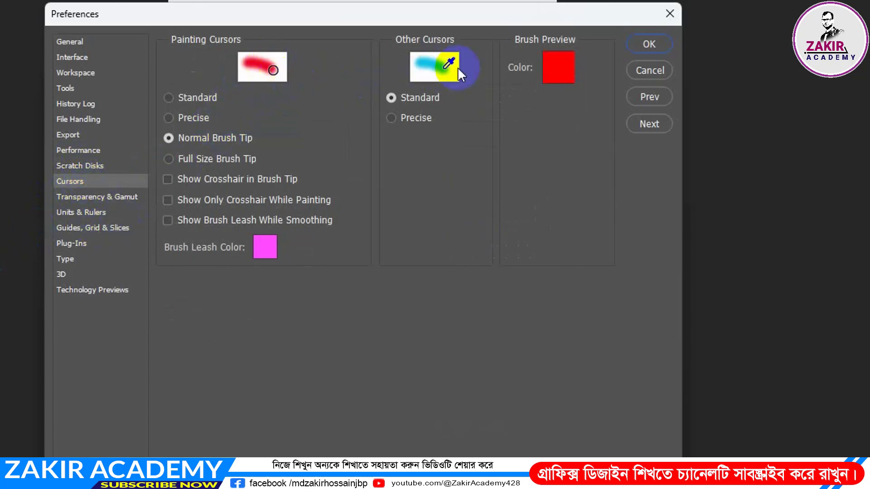
left_click(169, 117)
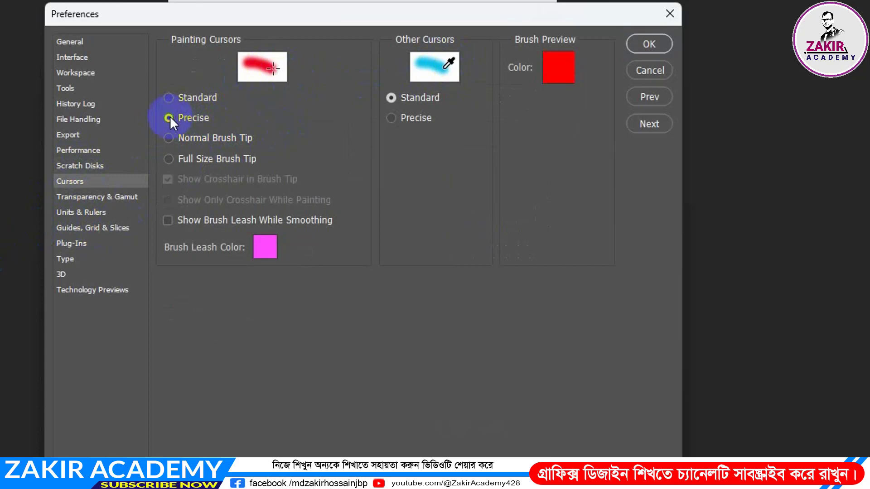
left_click(260, 66)
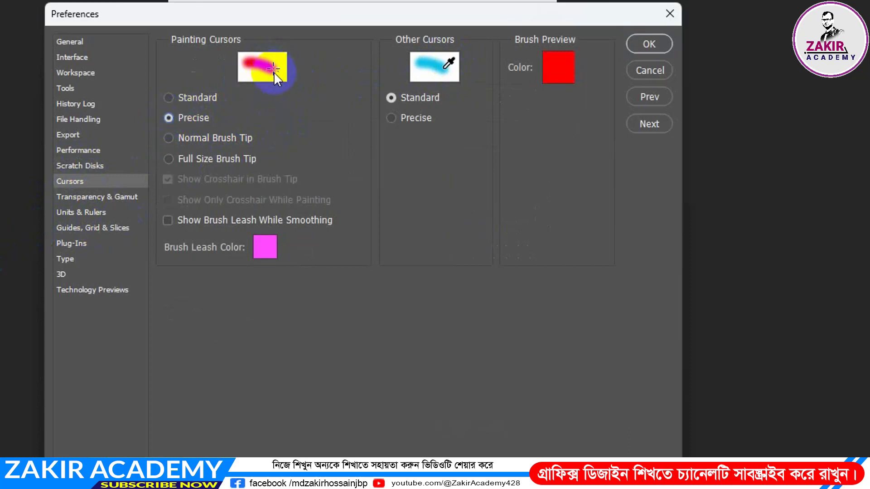
left_click(169, 98)
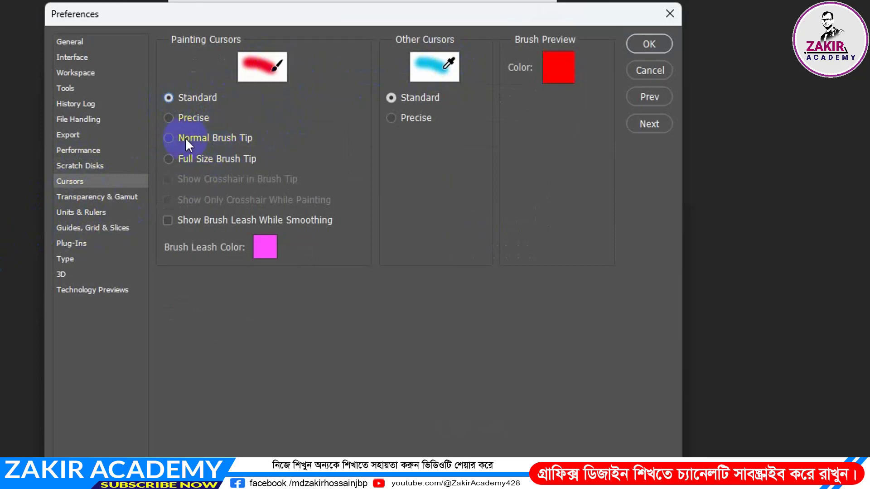
left_click(166, 137)
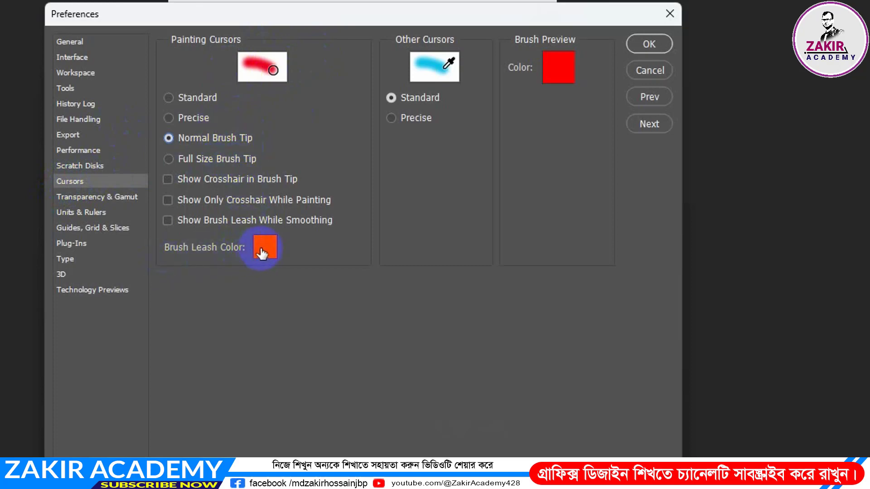
Try a magenta brush leash color, review the transparency grid size choices keeping Medium, and dismiss Preferences without saving.
left_click(265, 248)
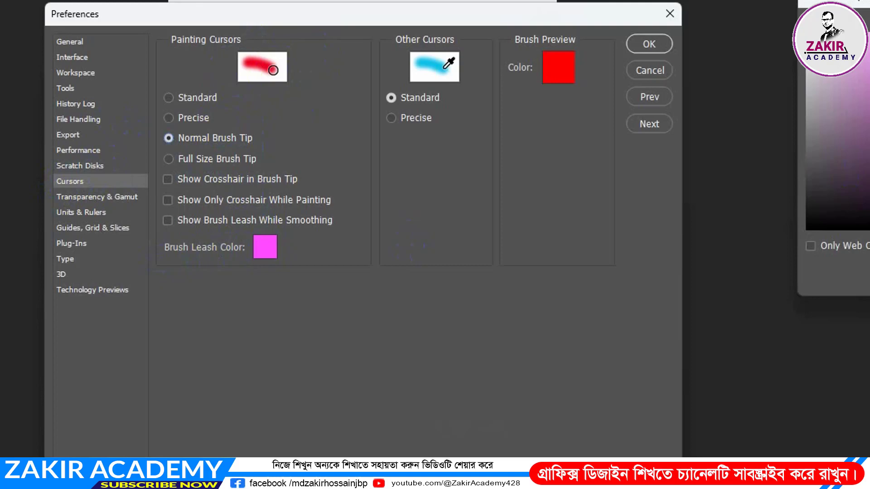
left_click(80, 198)
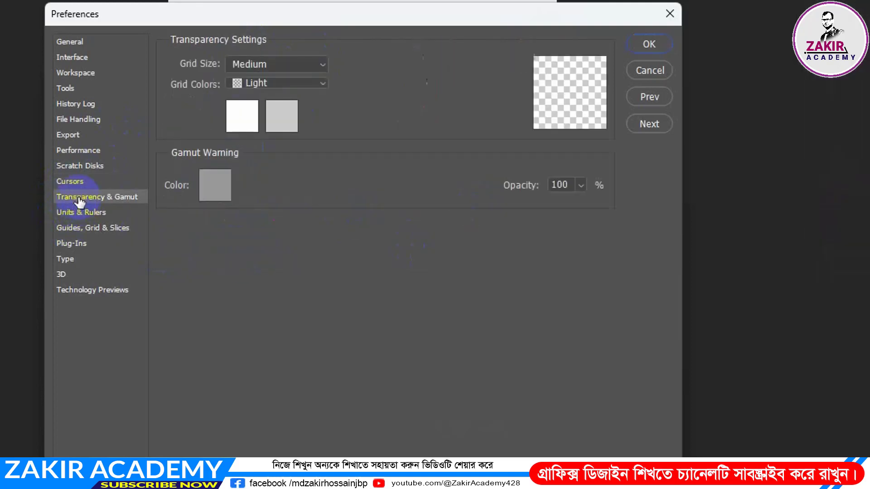
left_click(282, 63)
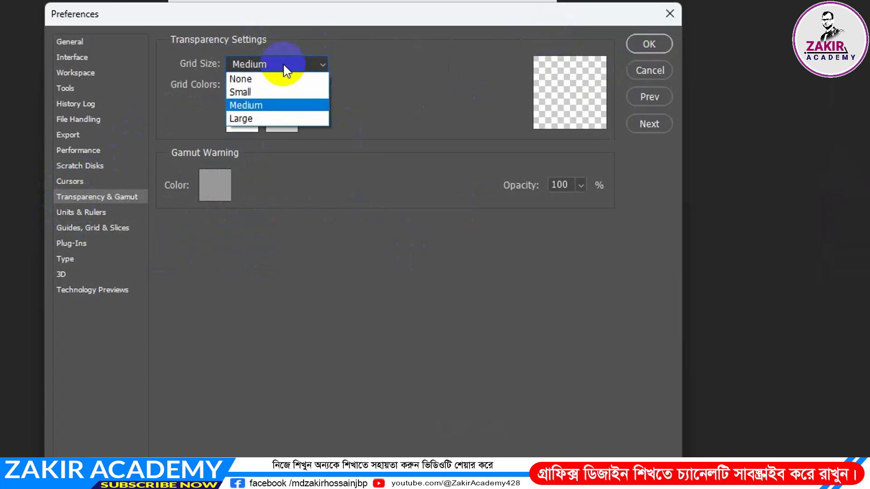
left_click(263, 105)
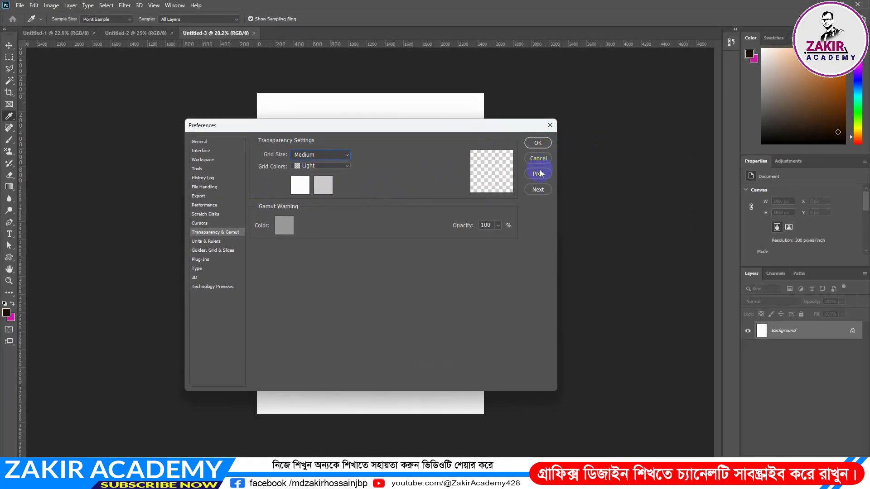
left_click(539, 158)
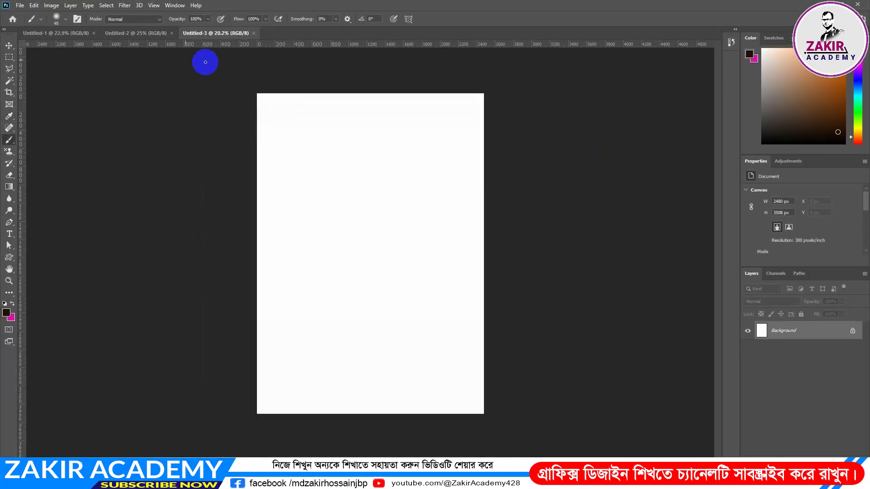
Create a new A4 document, 210 x 297 mm at 300 pixels/inch, with transparent background contents.
left_click(17, 7)
left_click(27, 18)
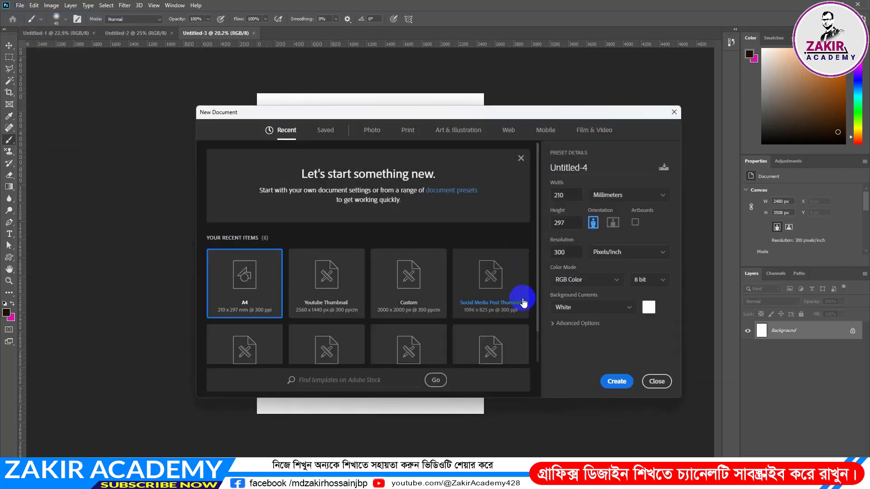
left_click(587, 307)
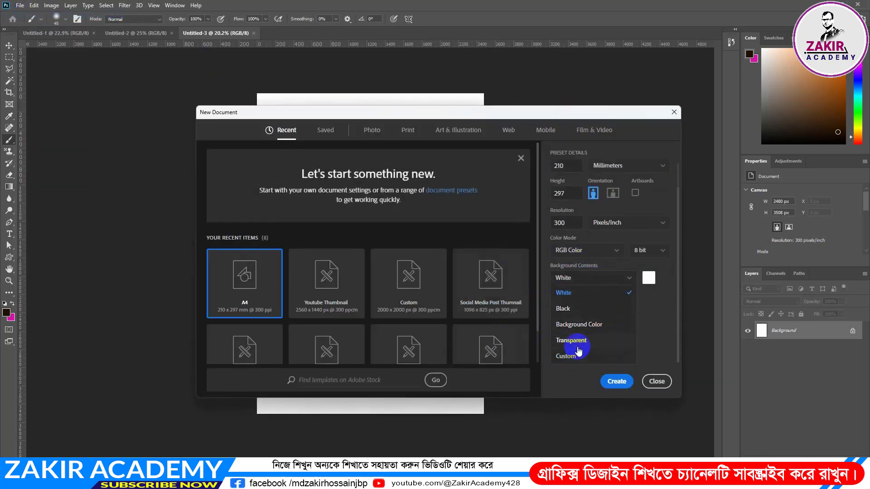
left_click(569, 344)
left_click(617, 383)
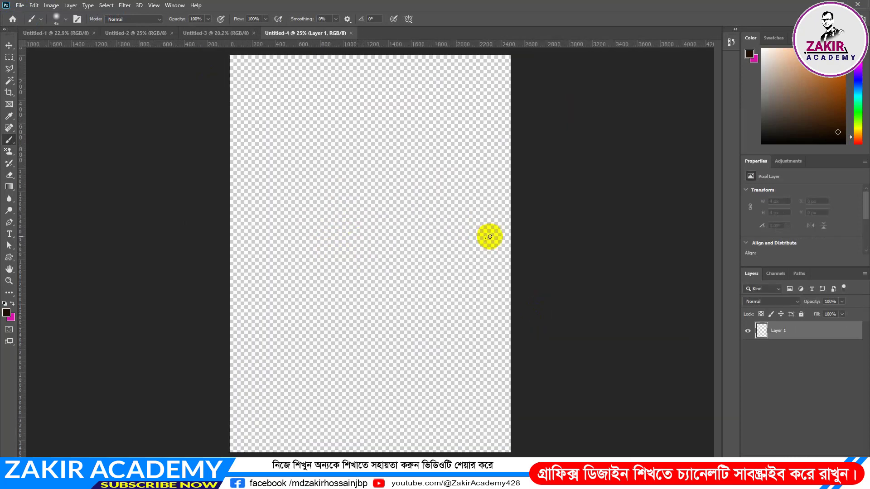
Try red (cd0000) as the first transparency grid color in the Transparency & Gamut preferences.
left_click(34, 5)
left_click(106, 374)
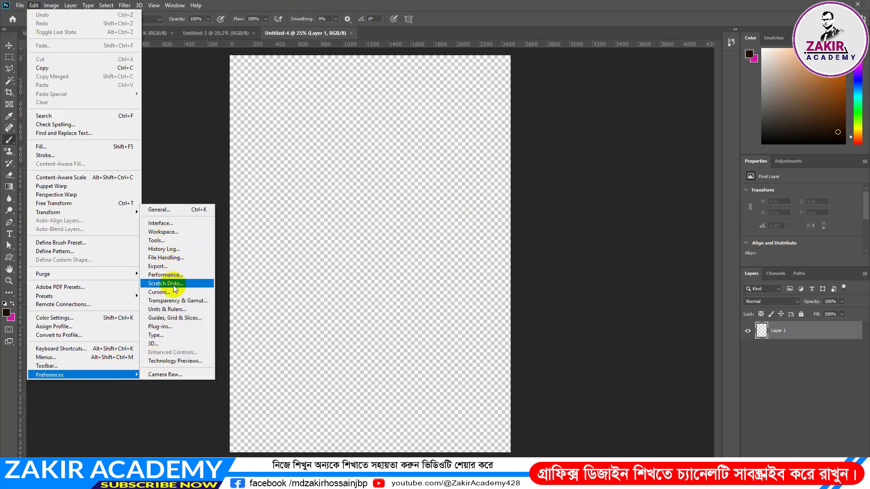
left_click(177, 302)
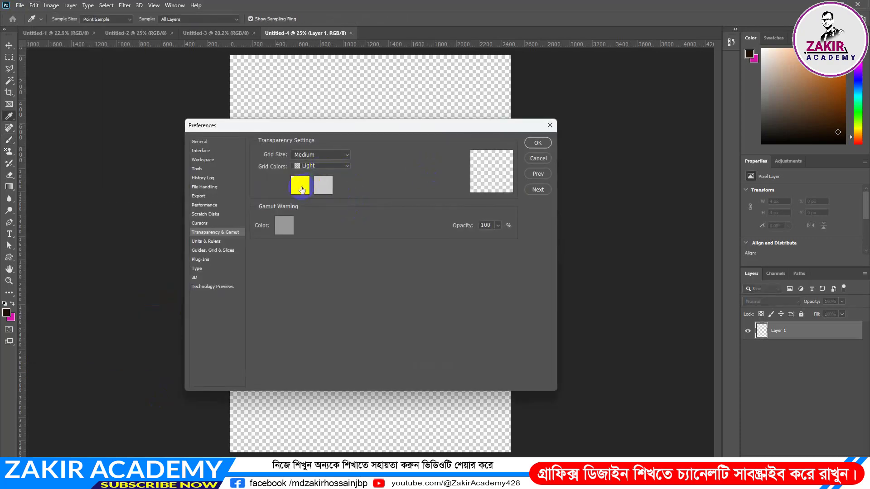
left_click(300, 187)
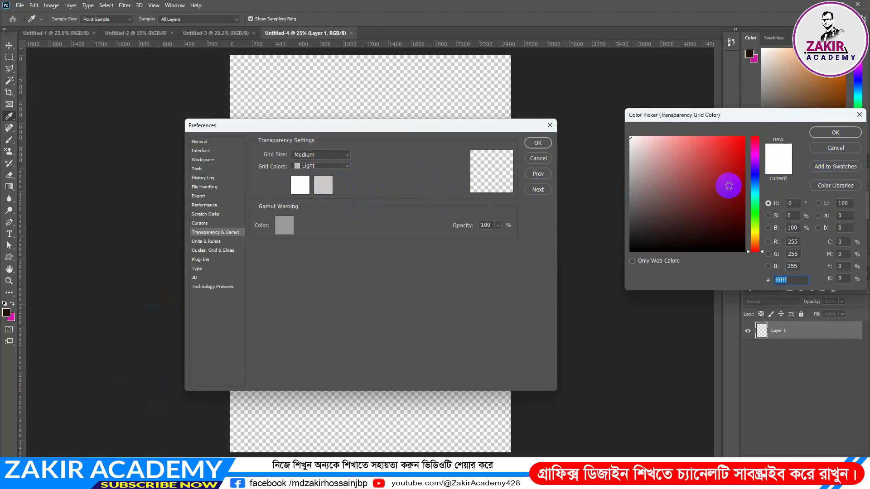
left_click_drag(726, 184, 747, 159)
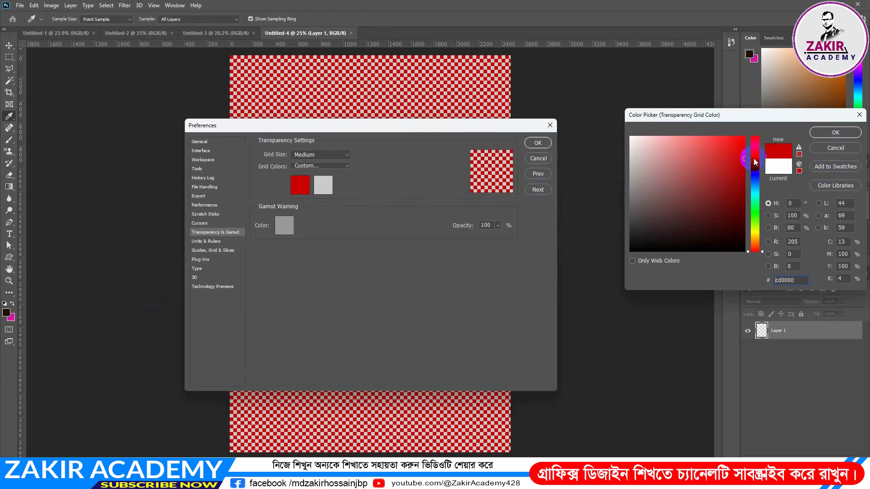
left_click(836, 148)
Try dark blue (1a07a9) as the second transparency grid color, discarding the color choice.
left_click(334, 188)
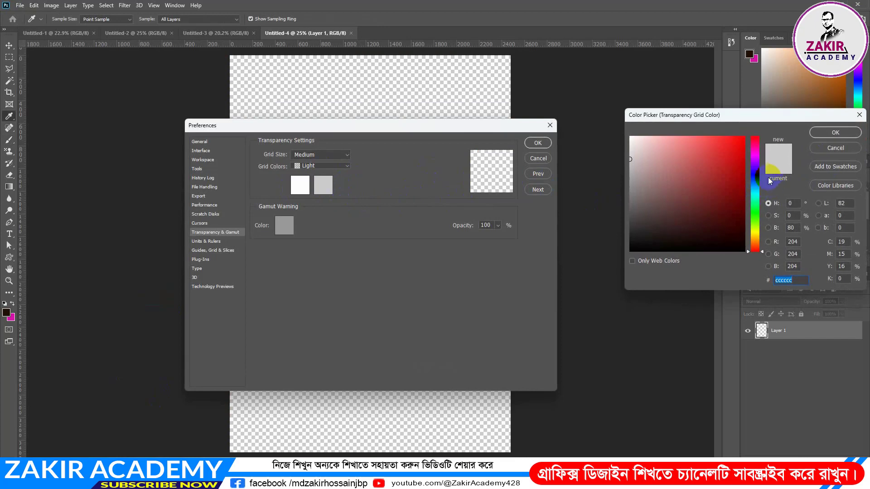
left_click(754, 172)
left_click(739, 175)
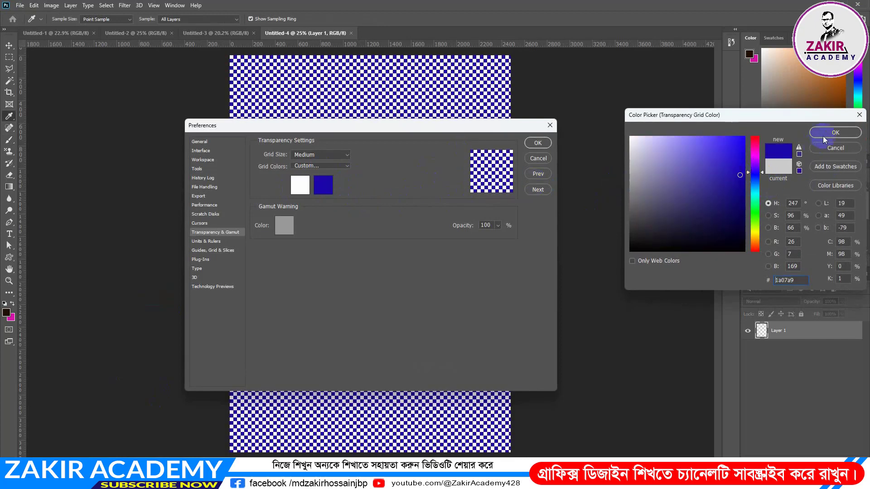
left_click(835, 147)
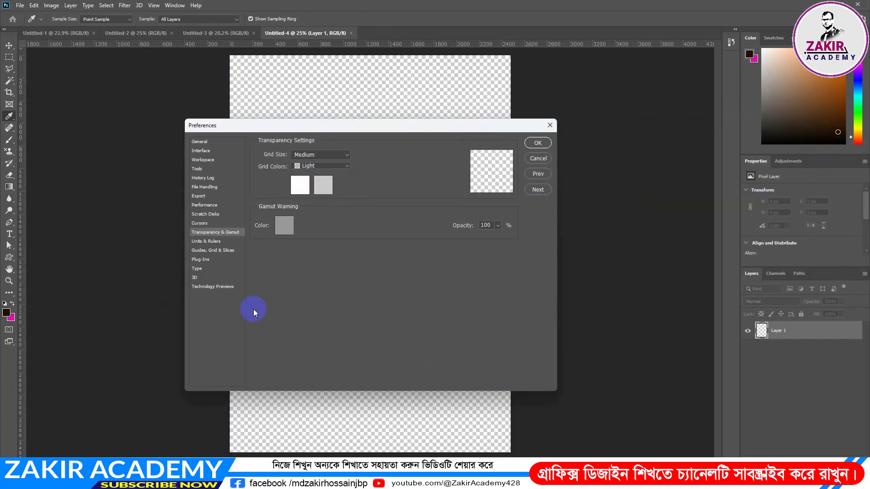
Review the Units & Rulers, Guides, Grid & Slices and Plug-Ins preferences, and close Preferences.
left_click(205, 244)
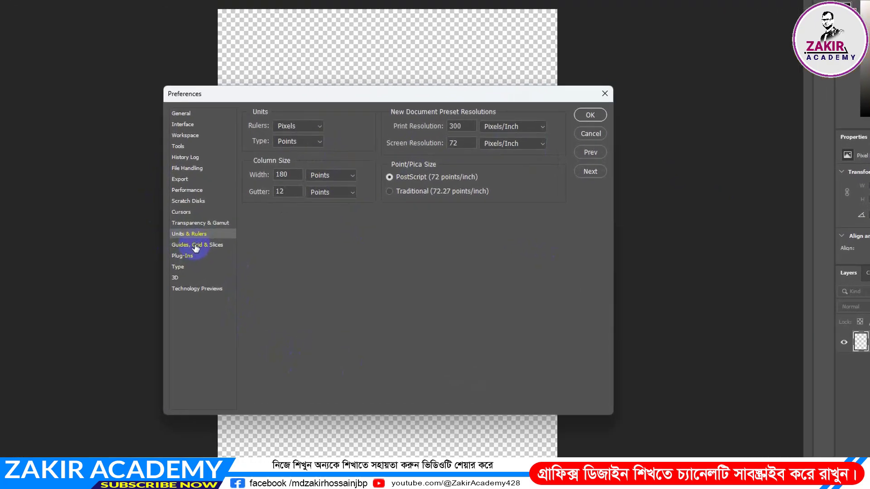
left_click(196, 245)
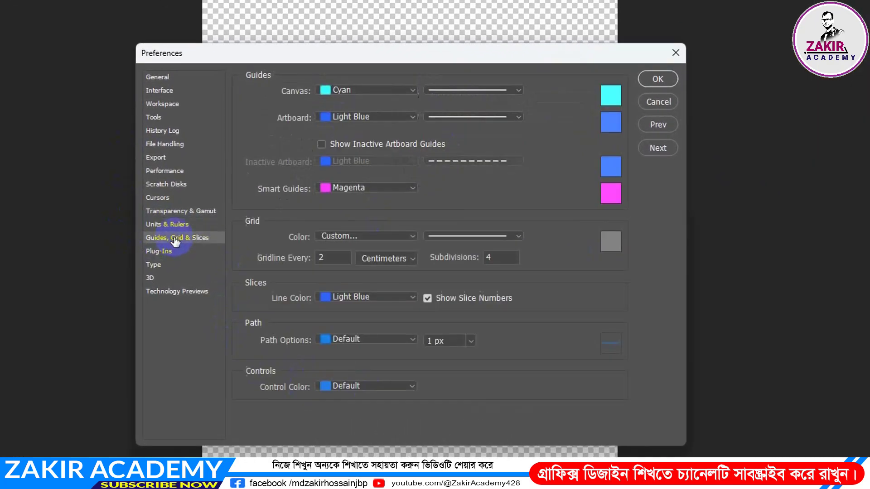
left_click(156, 256)
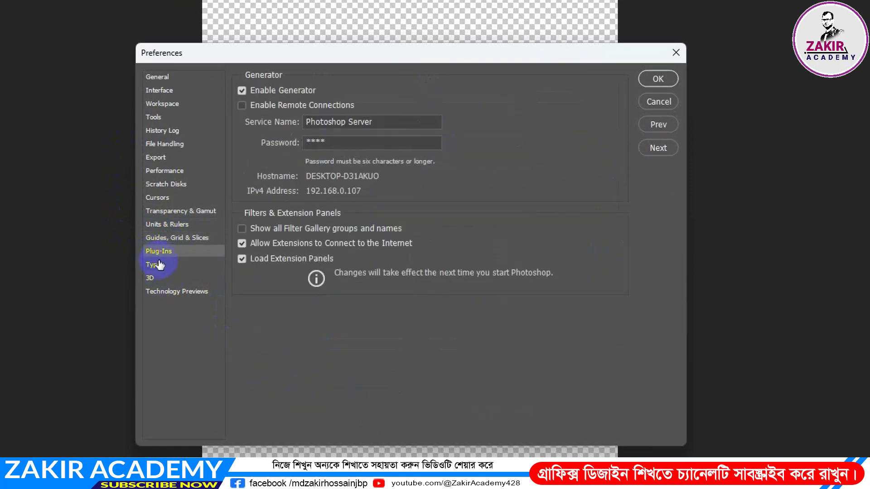
left_click(160, 243)
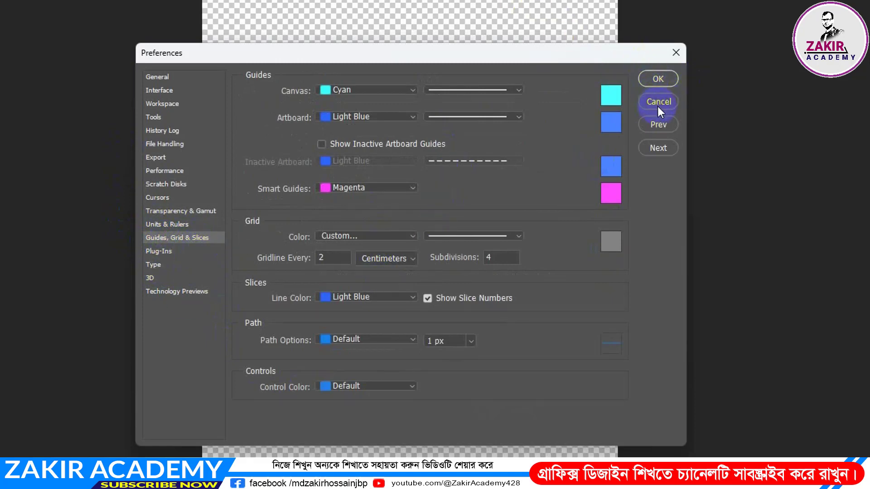
left_click(658, 79)
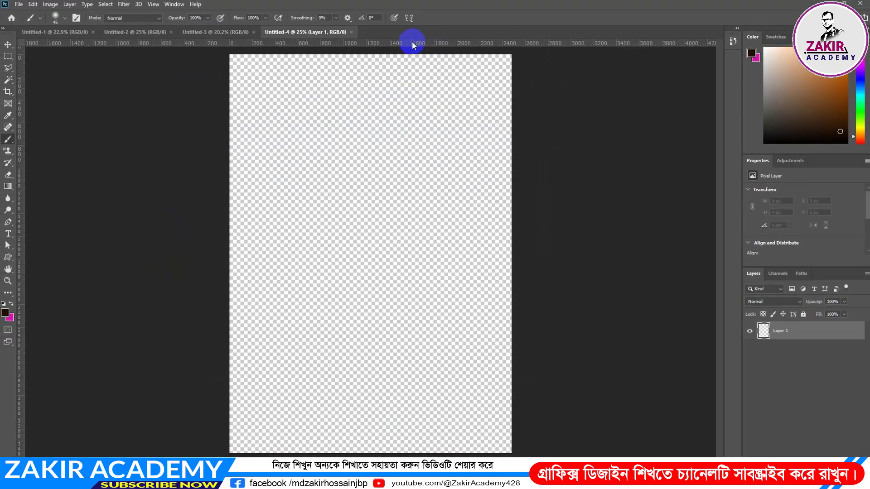
Add a horizontal ruler guide across the upper third of the canvas and shift it slightly upward with the Move tool.
left_click_drag(412, 43, 151, 183)
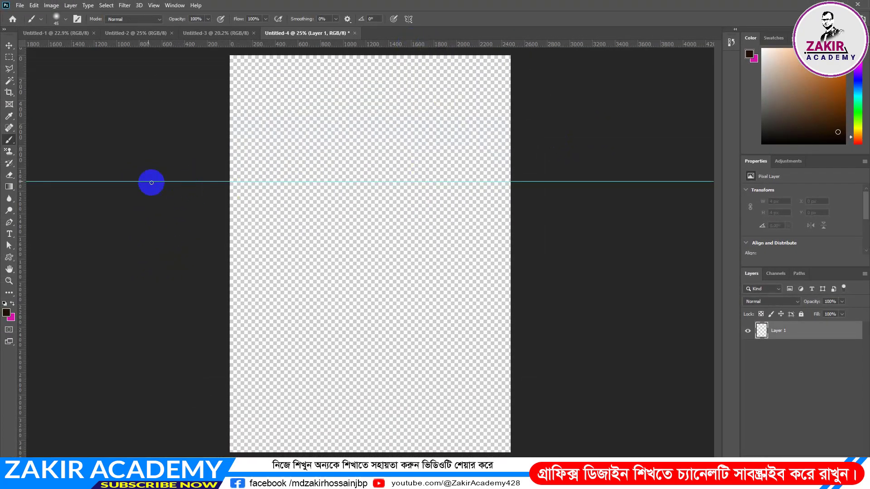
left_click(9, 45)
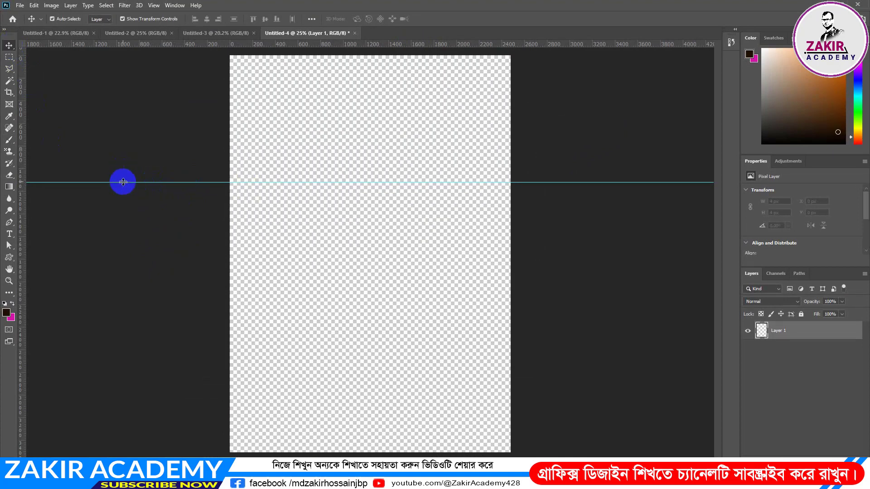
left_click_drag(122, 181, 162, 165)
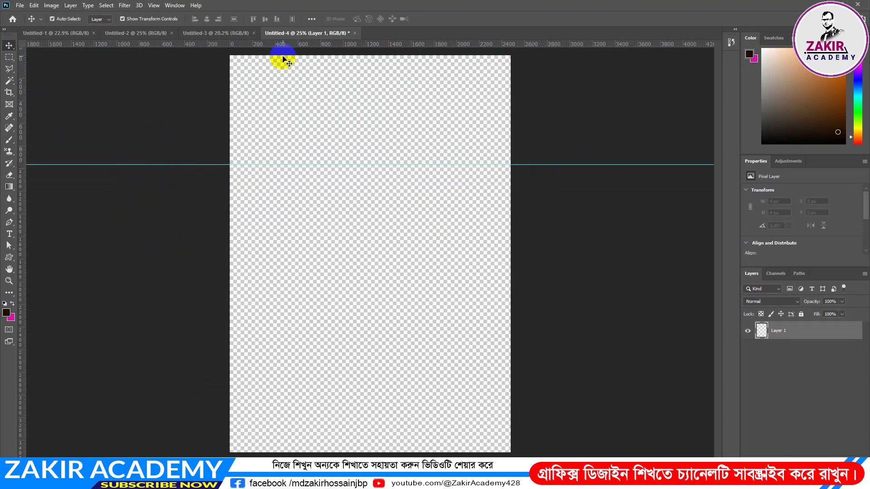
Review the canvas guide color choices in the Guides, Grid & Slices preferences, and dismiss Preferences without changes.
key("ctrl+k")
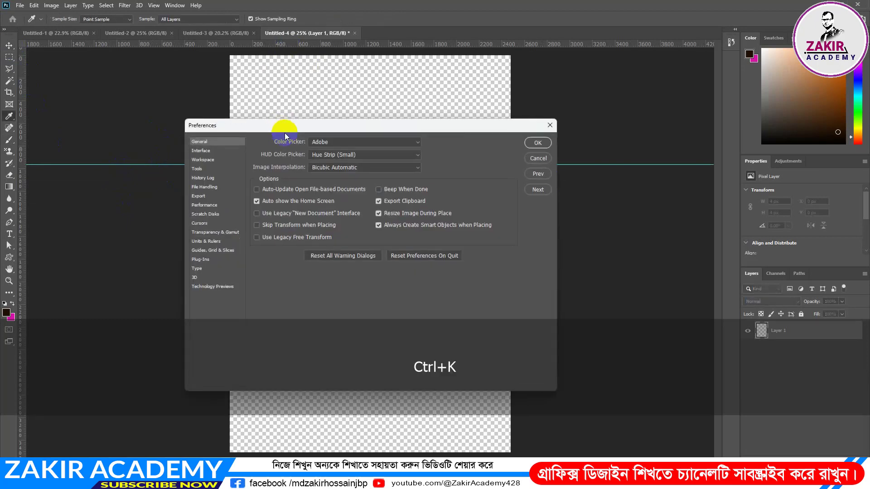
left_click(209, 254)
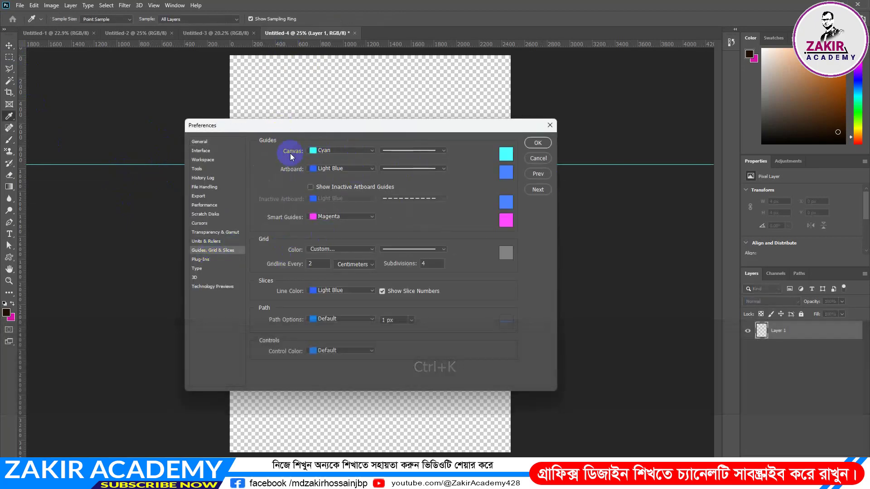
left_click(316, 151)
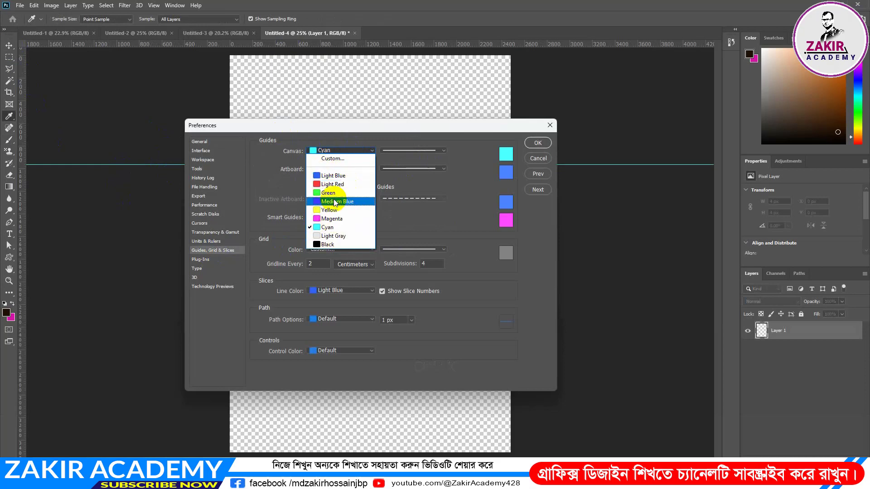
left_click(538, 159)
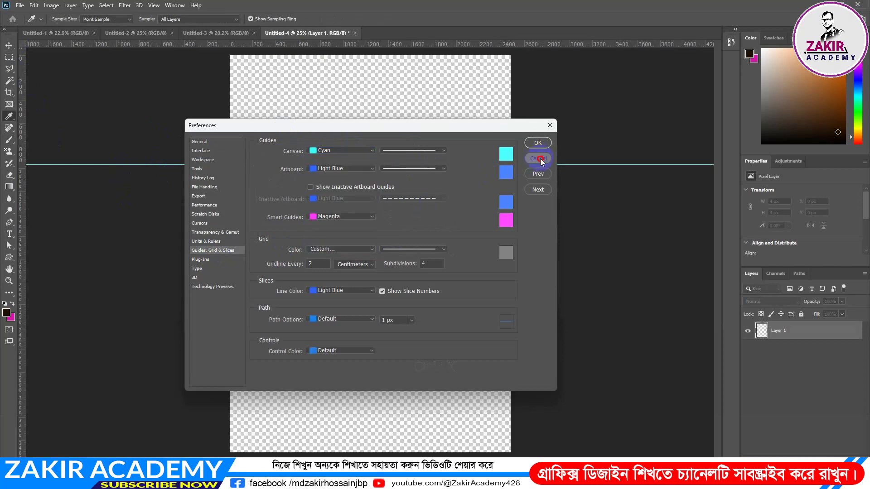
left_click(538, 160)
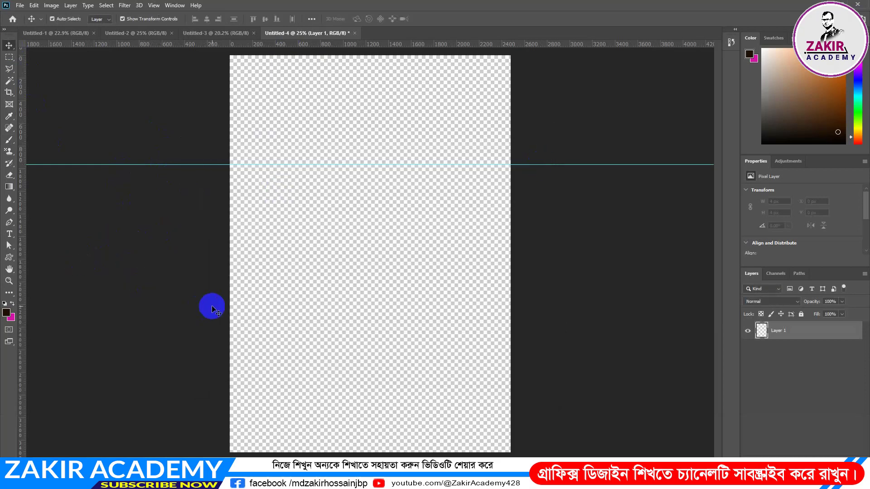
Reopen the General preferences and move the dialog slightly to review its options.
key("ctrl+k")
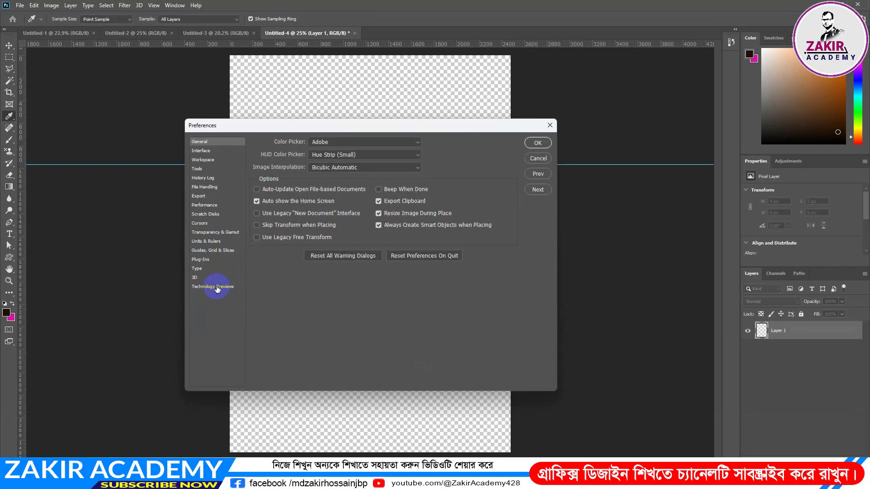
left_click_drag(385, 132, 404, 132)
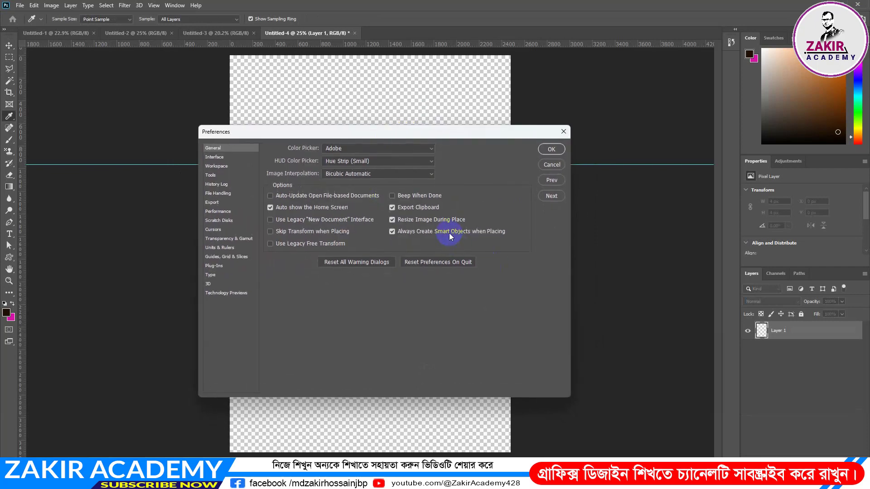